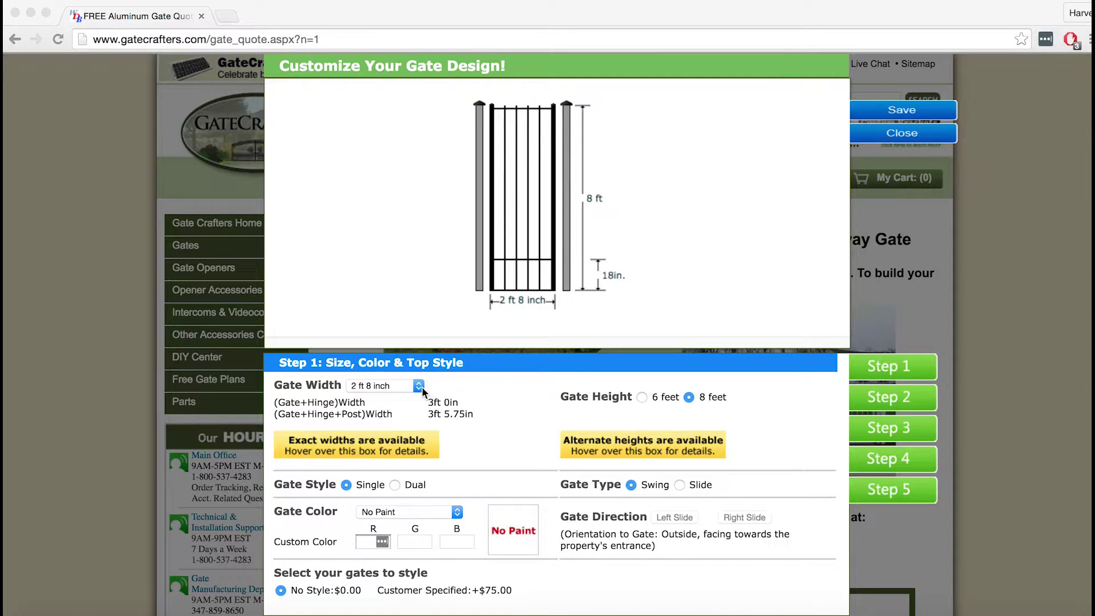
# Step: Set the gate width to 14 ft 2 inch
pyautogui.click(420, 387)
pyautogui.click(420, 386)
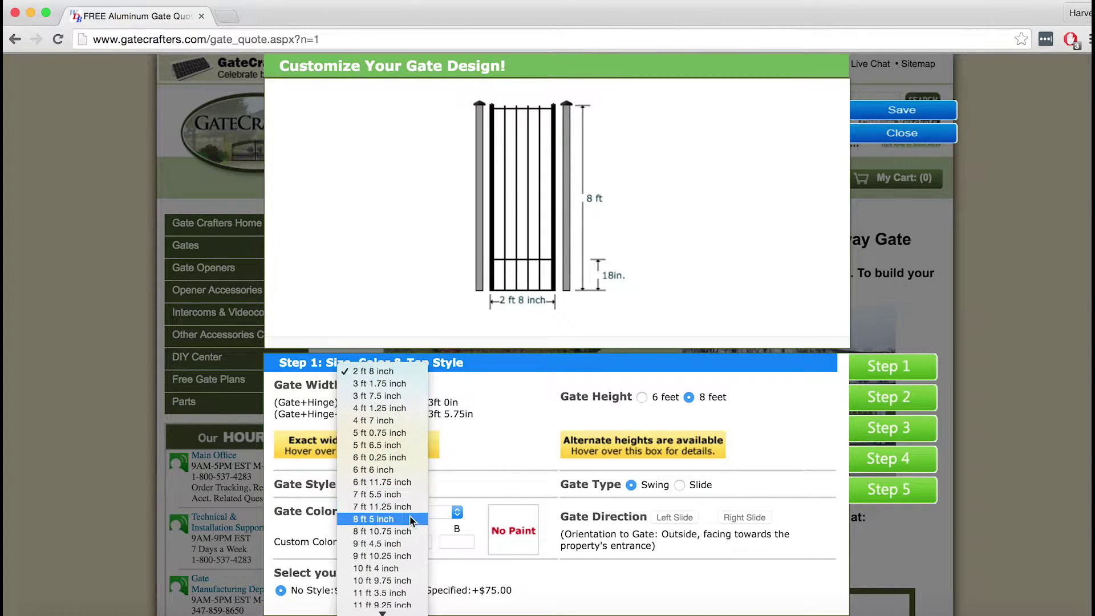
pyautogui.scroll(-1, 406, 562)
pyautogui.scroll(-3, 403, 579)
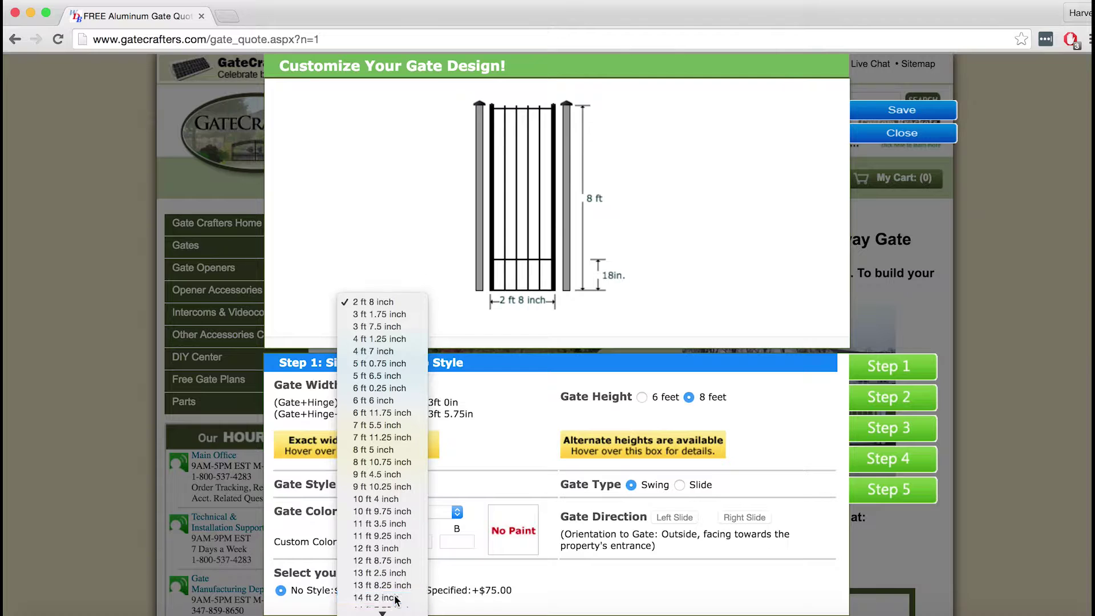
pyautogui.click(397, 598)
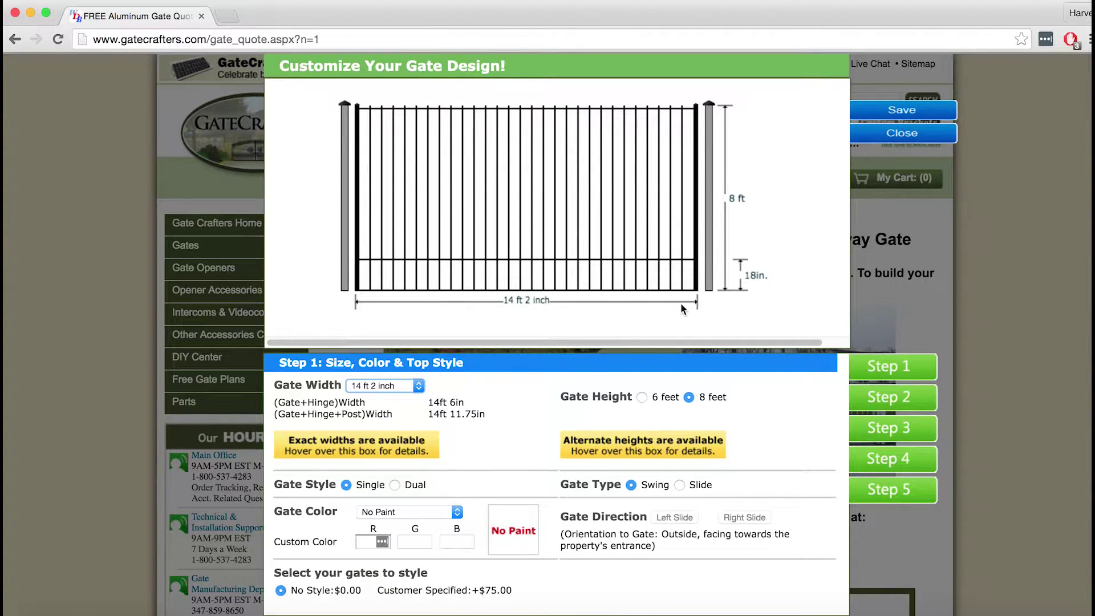
# Step: Set the gate height to 6 feet and view the details on exact widths
pyautogui.click(643, 398)
pyautogui.click(688, 398)
pyautogui.click(643, 397)
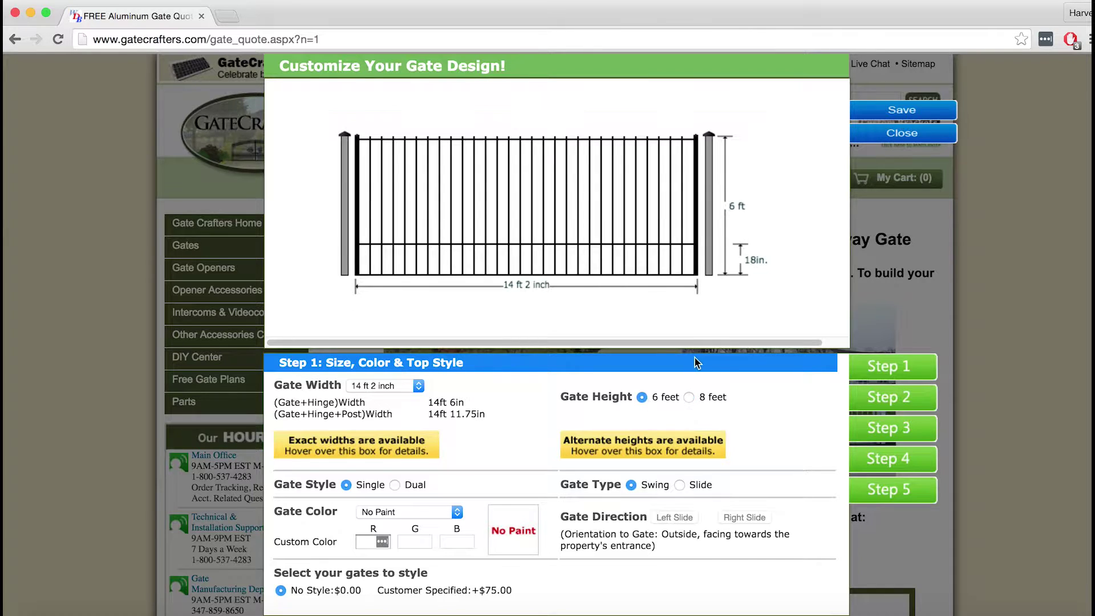
pyautogui.scroll(-1, 744, 390)
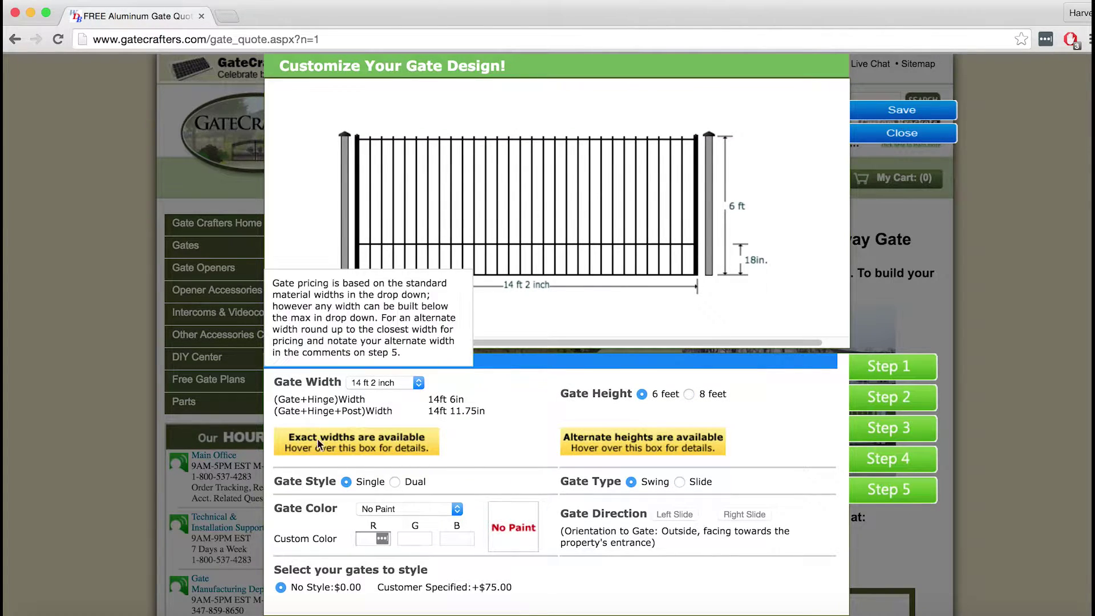
pyautogui.scroll(-1, 390, 481)
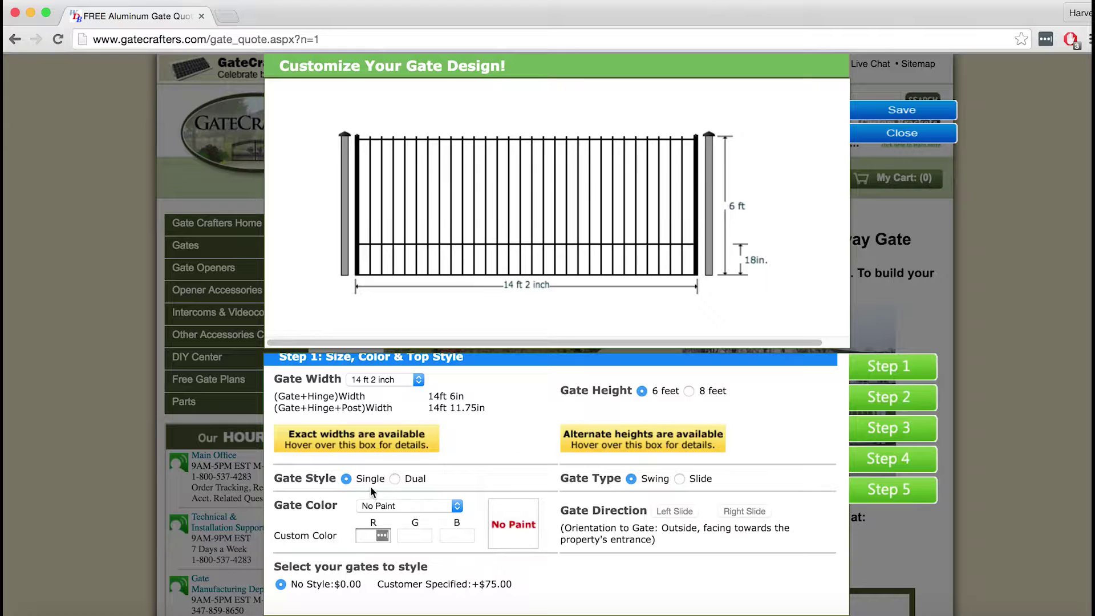
# Step: Try the dual gate style, switch back to single and set the gate width to 14 ft 2 inch again
pyautogui.click(393, 480)
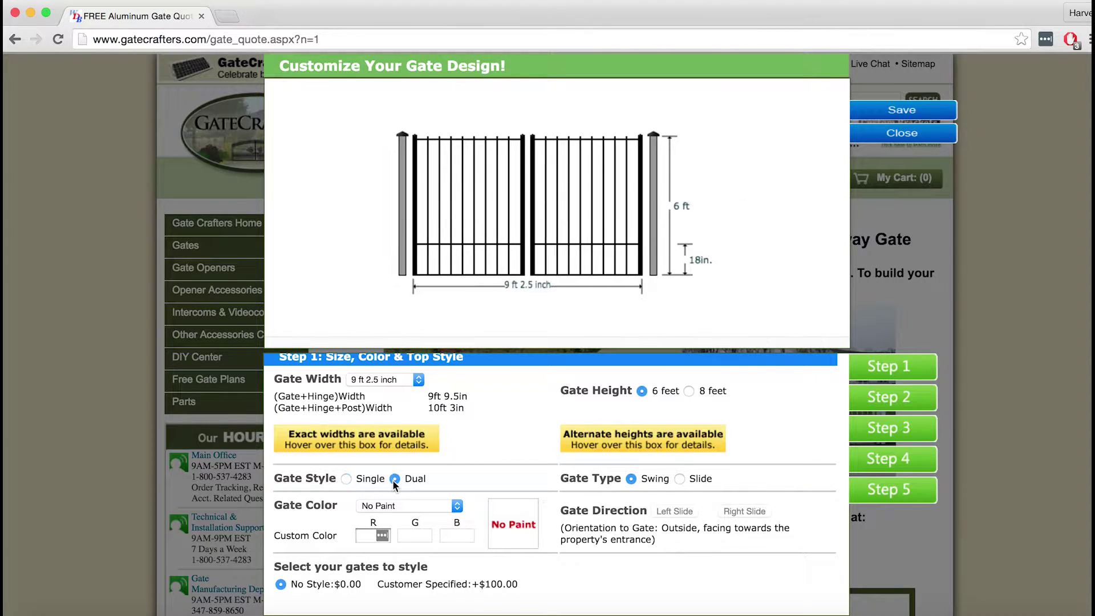
pyautogui.click(346, 478)
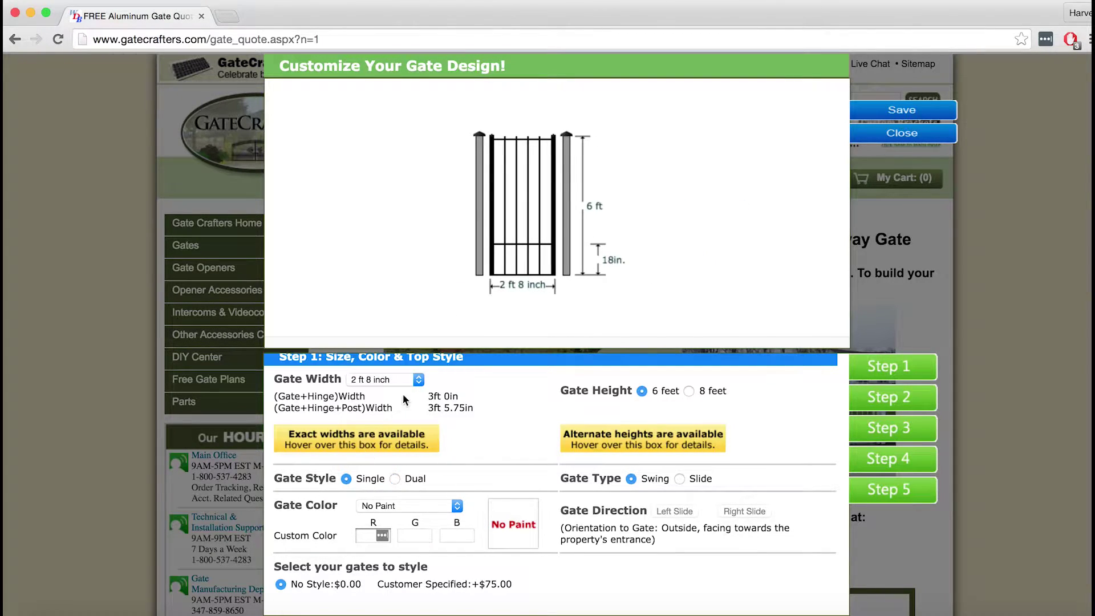
pyautogui.click(418, 380)
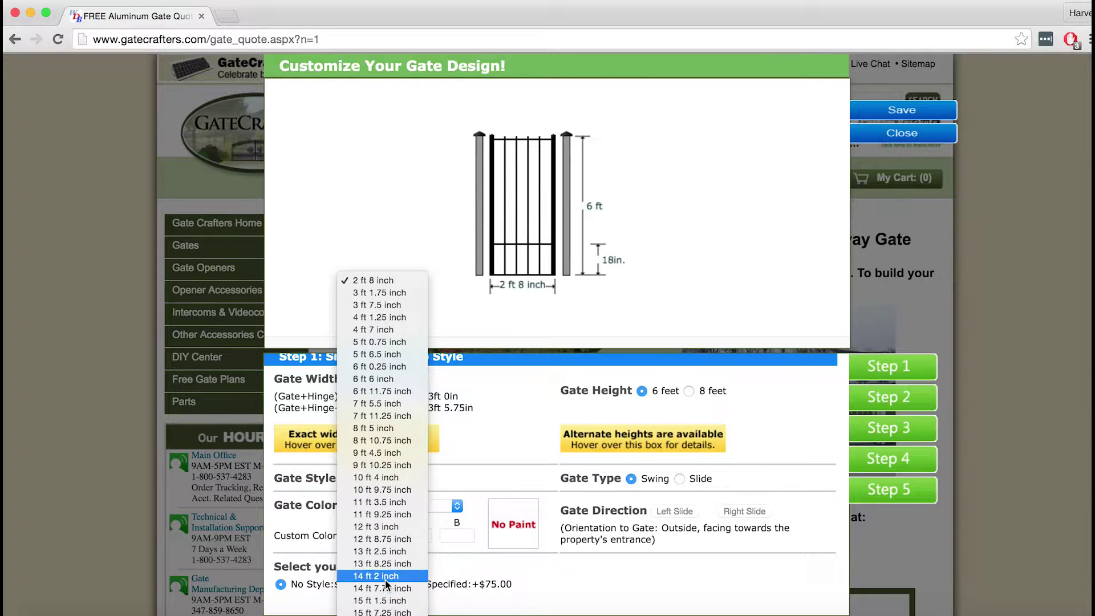
pyautogui.click(386, 576)
# Step: Set the gate color to Black Powder Coat and choose the Bell Curve top style
pyautogui.moveTo(315, 435)
pyautogui.scroll(-1, 515, 435)
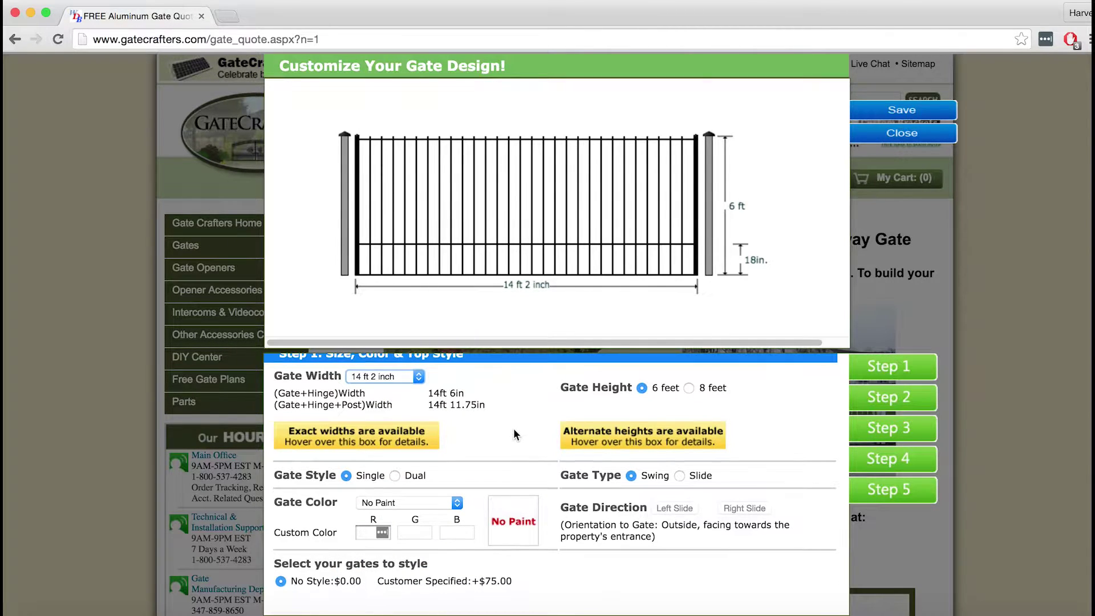
pyautogui.click(456, 505)
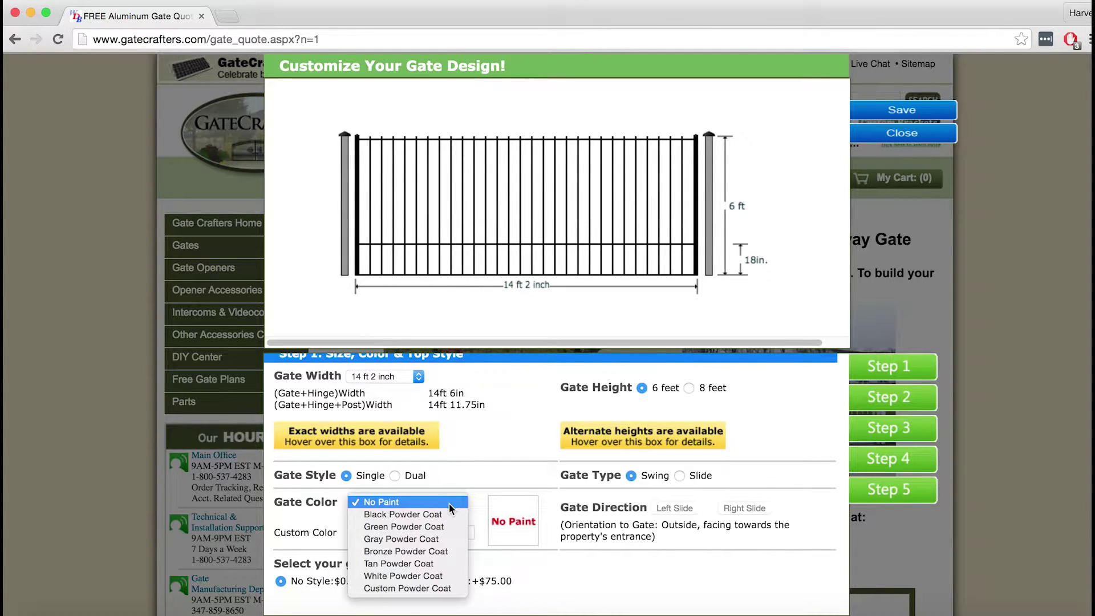
pyautogui.click(390, 516)
pyautogui.scroll(-3, 516, 526)
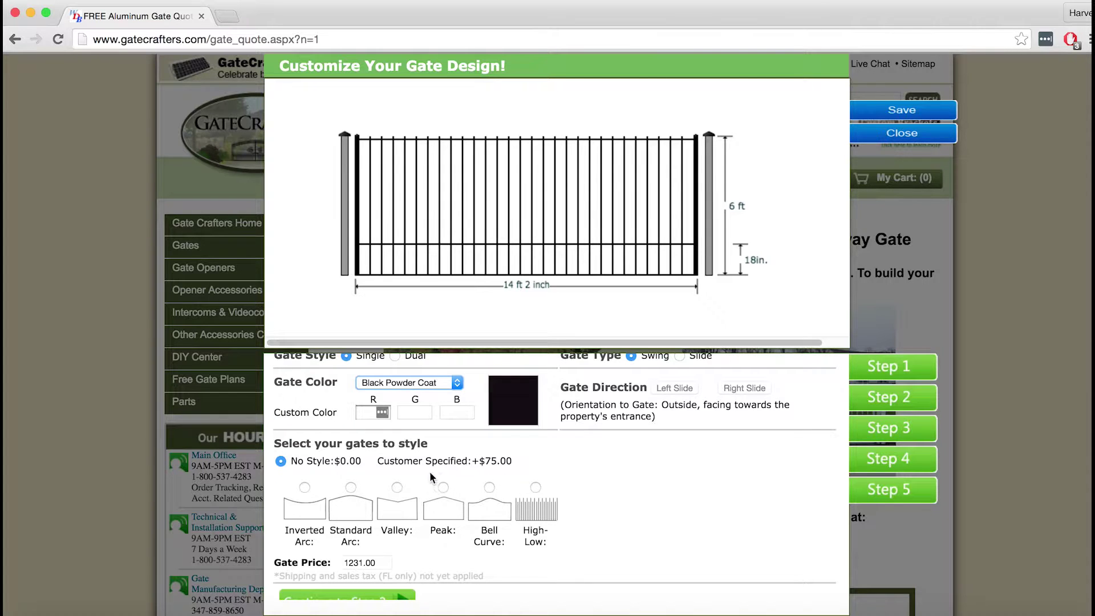
pyautogui.click(489, 488)
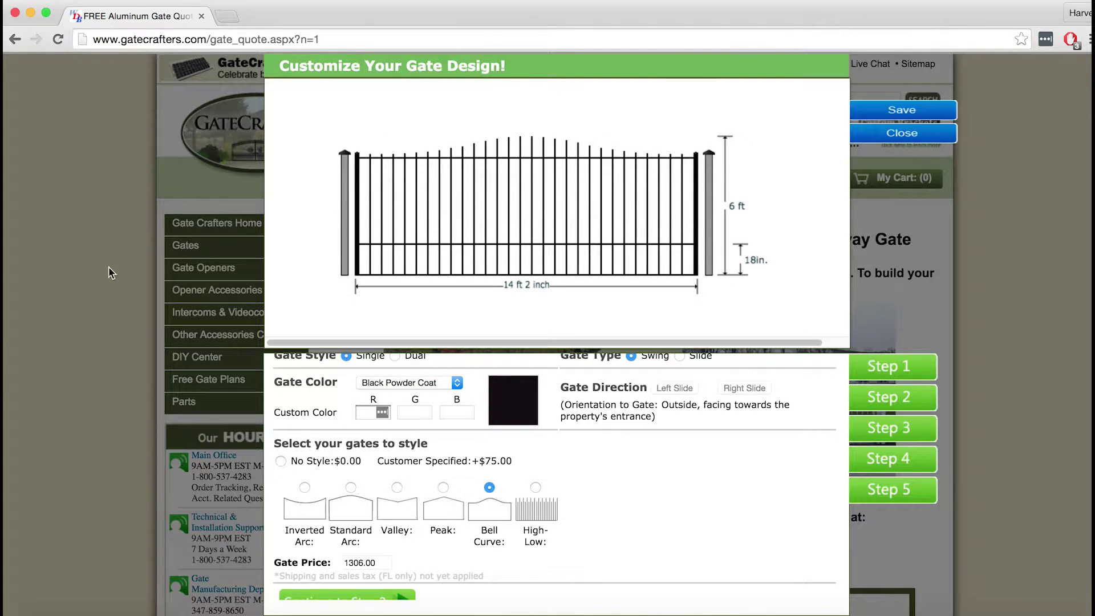
pyautogui.scroll(5, 617, 448)
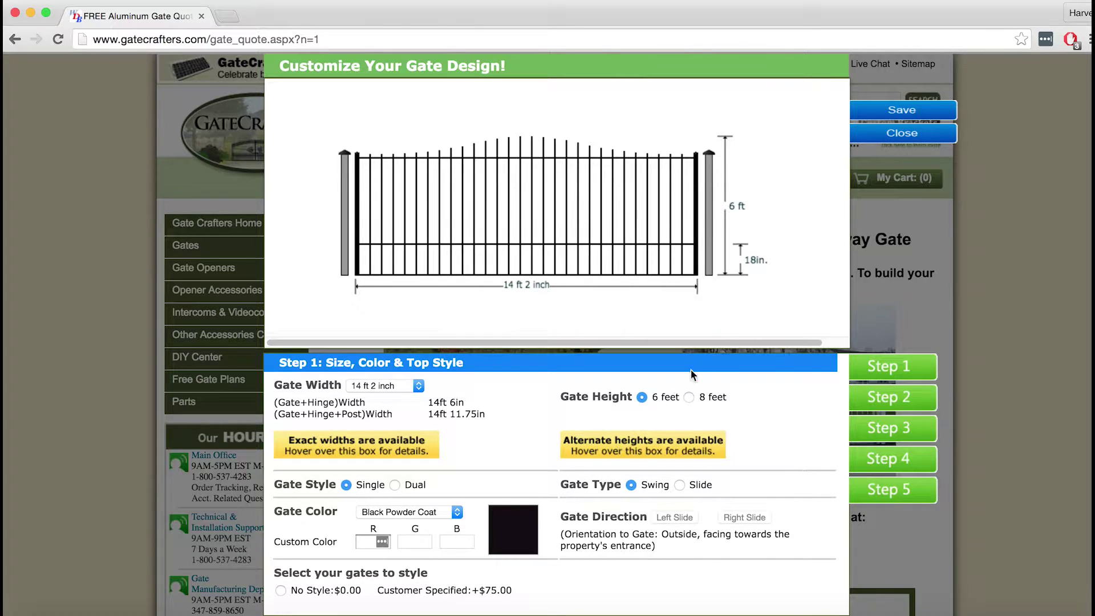
# Step: Go to the posts and caps step, review the post options and keep the 3'' Square Posts
pyautogui.click(893, 396)
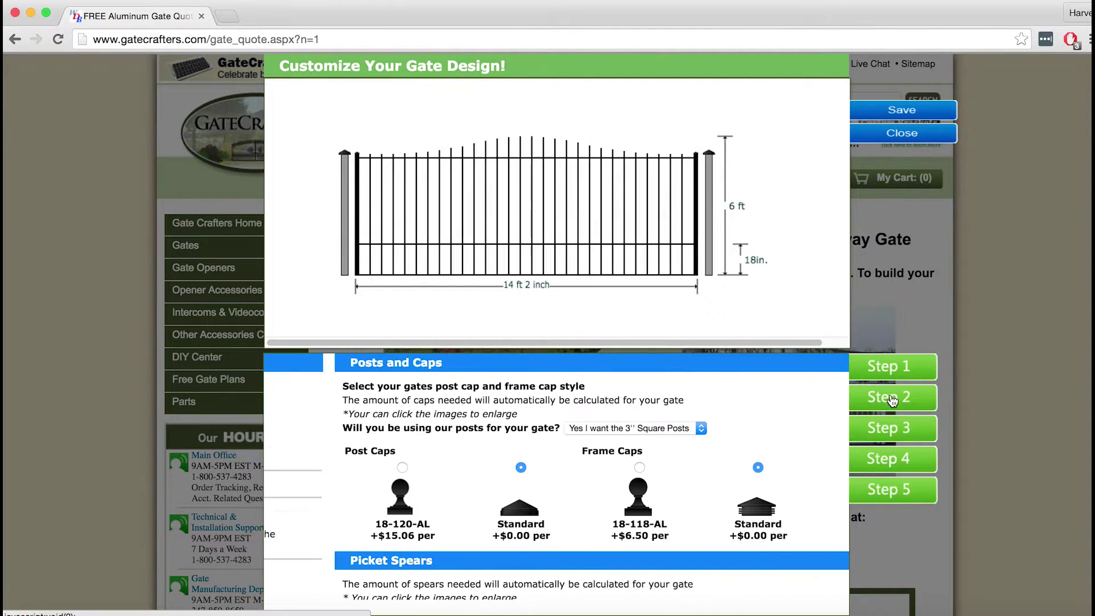
pyautogui.click(630, 429)
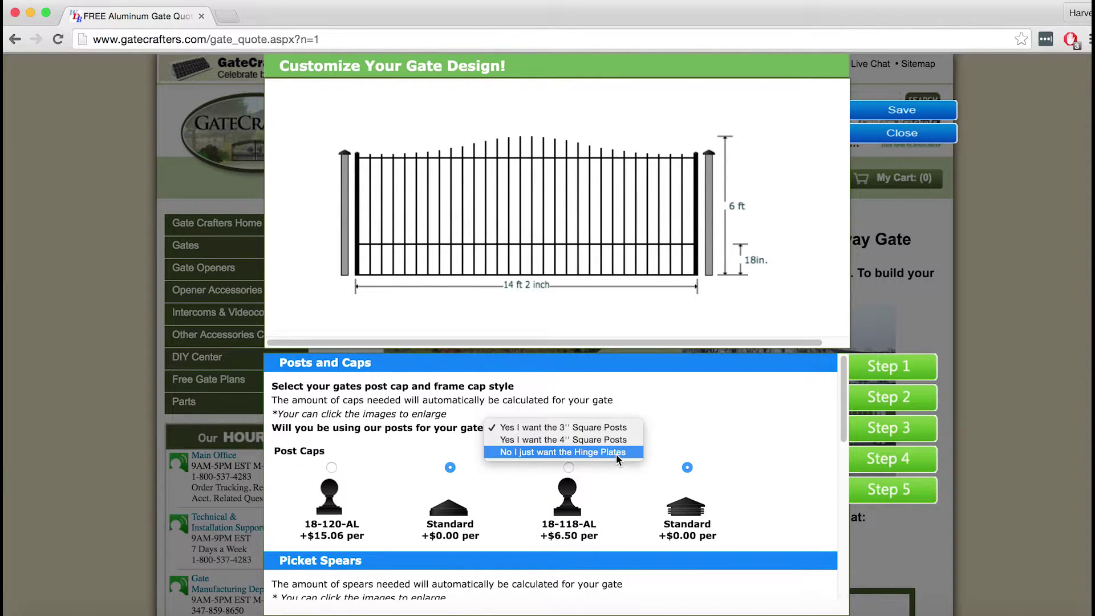
pyautogui.click(601, 429)
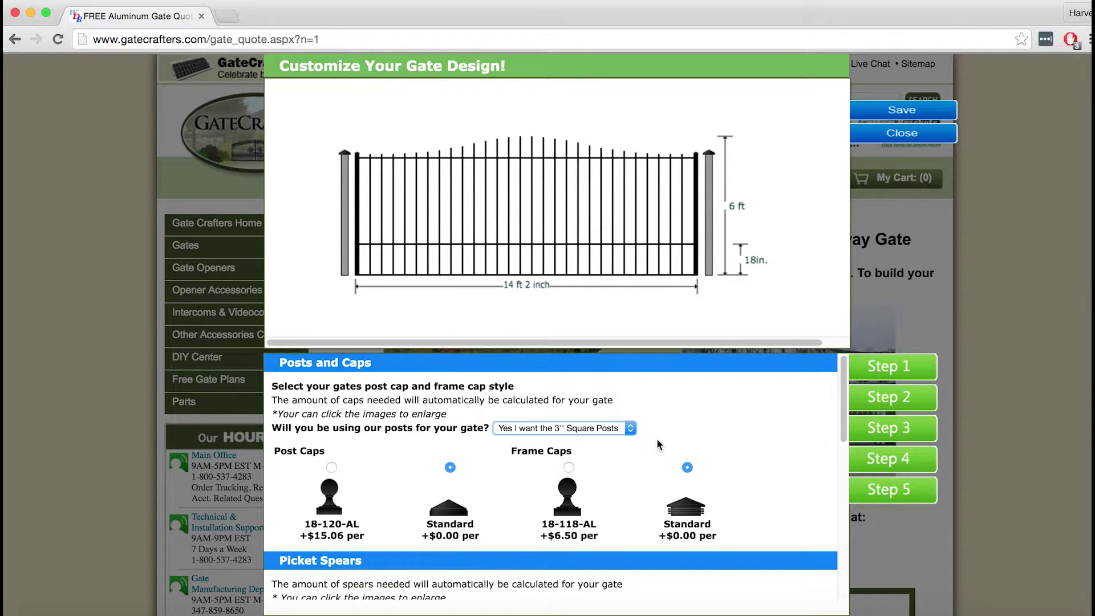
# Step: Try the 18-120-AL post caps on the gate, and switch back to the Standard post caps
pyautogui.scroll(-1, 646, 447)
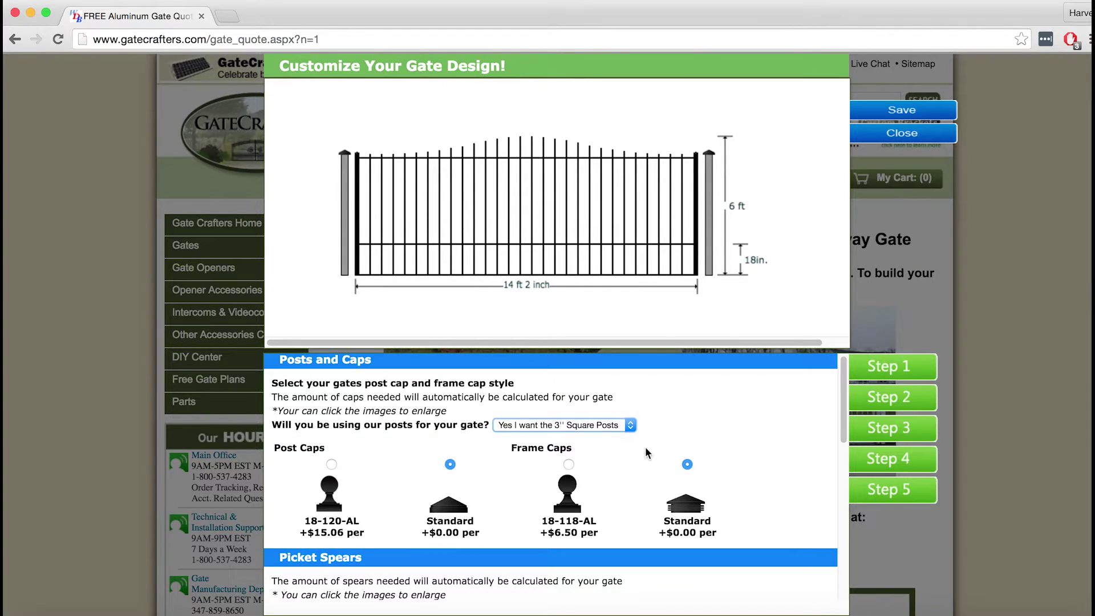
pyautogui.click(332, 464)
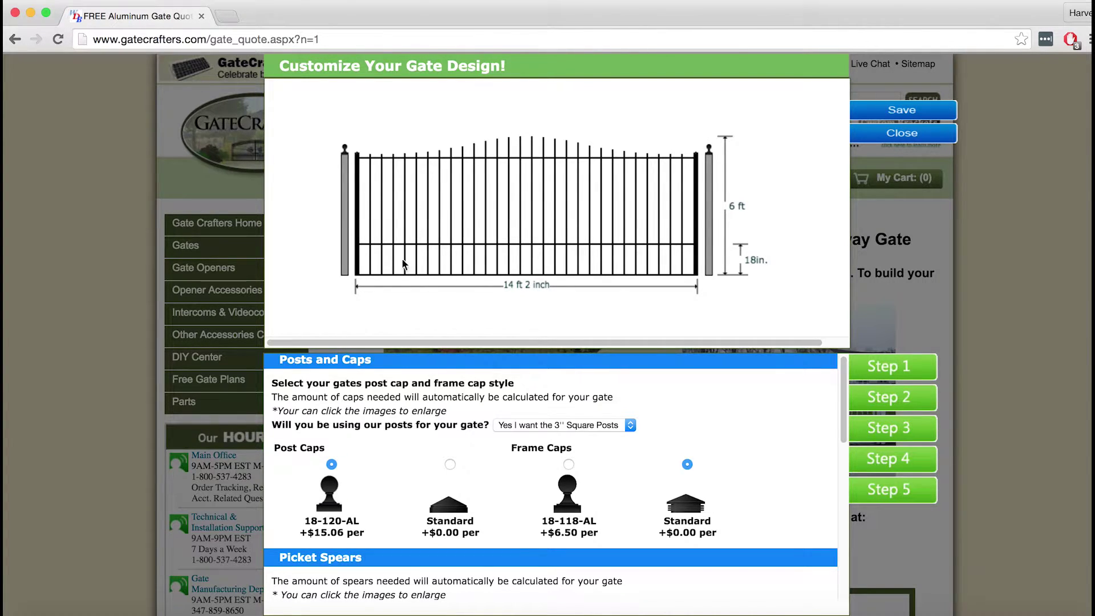
pyautogui.click(451, 465)
# Step: Add the 1-34 picket spears to the gate
pyautogui.scroll(-1, 623, 431)
pyautogui.scroll(-1, 625, 431)
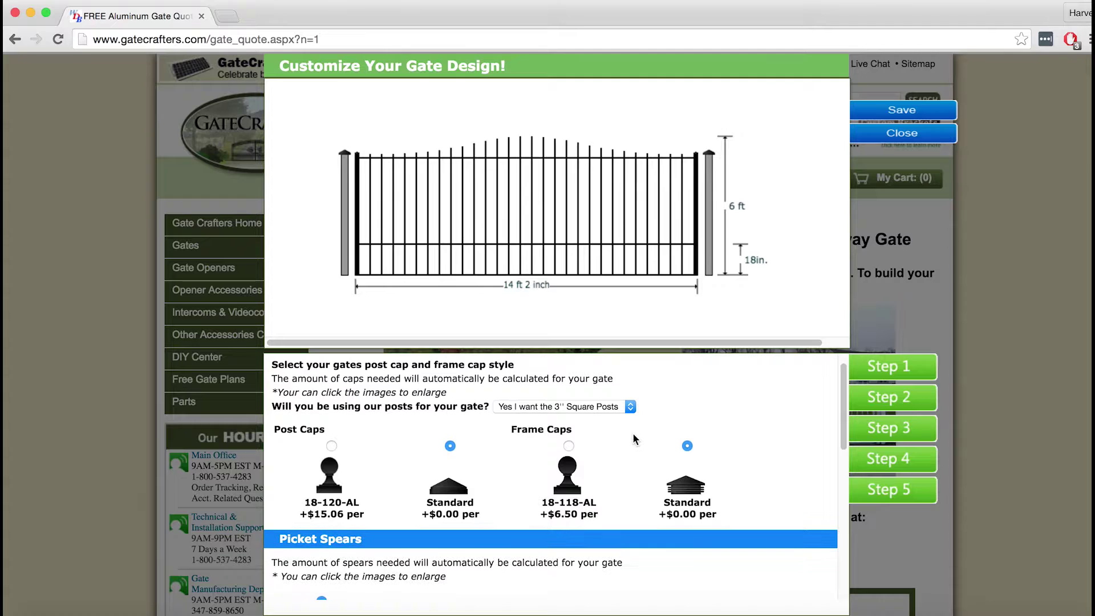
pyautogui.moveTo(844, 438); pyautogui.dragTo(843, 534)
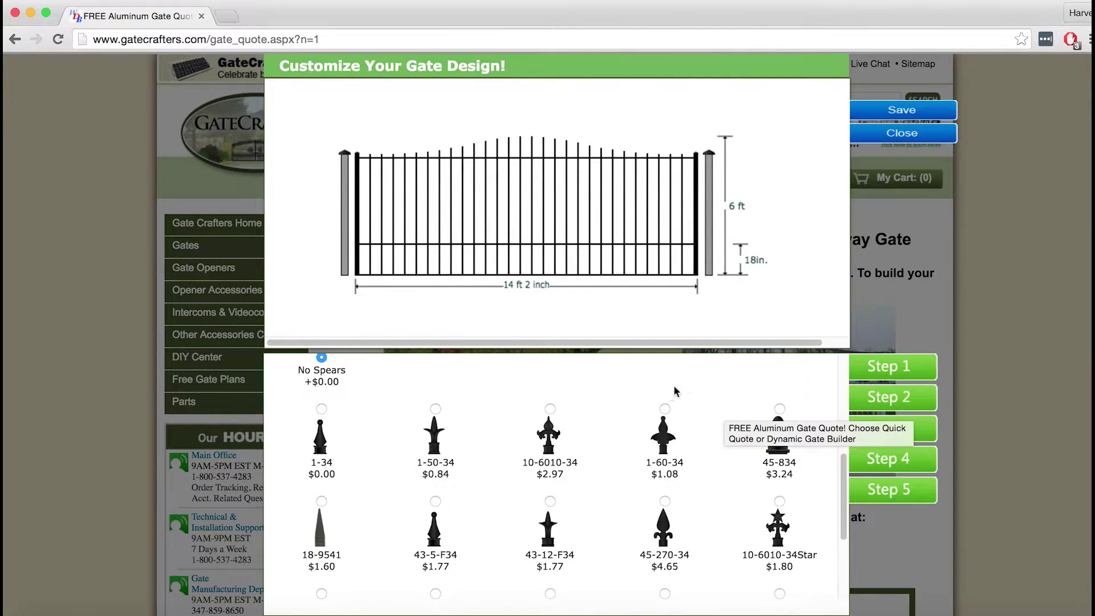
pyautogui.click(322, 408)
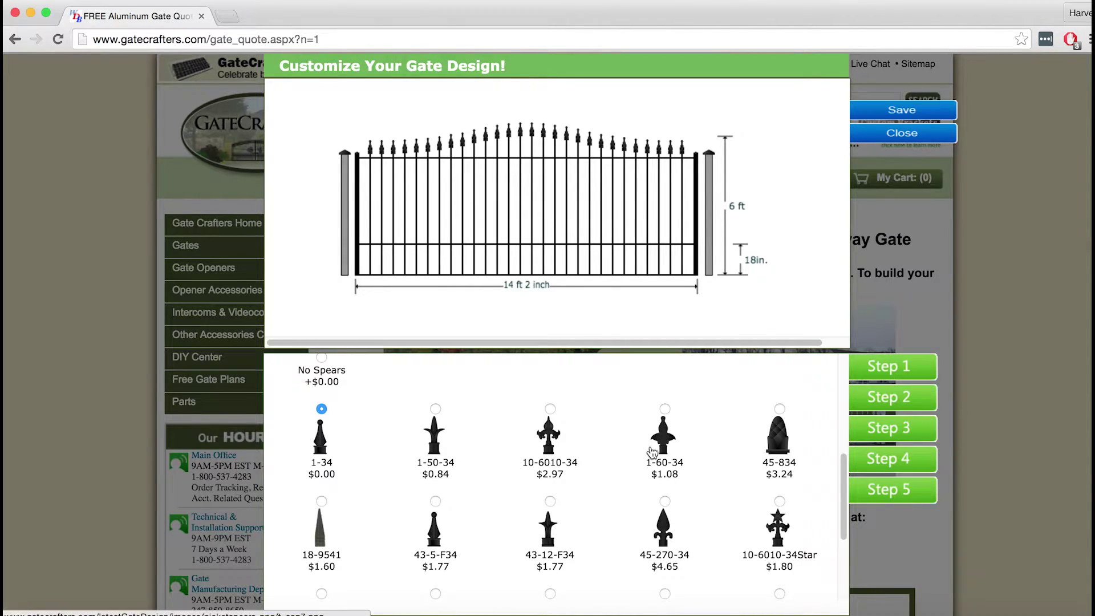
# Step: Change the picket spears to the 18-840-Y style
pyautogui.scroll(-1, 623, 457)
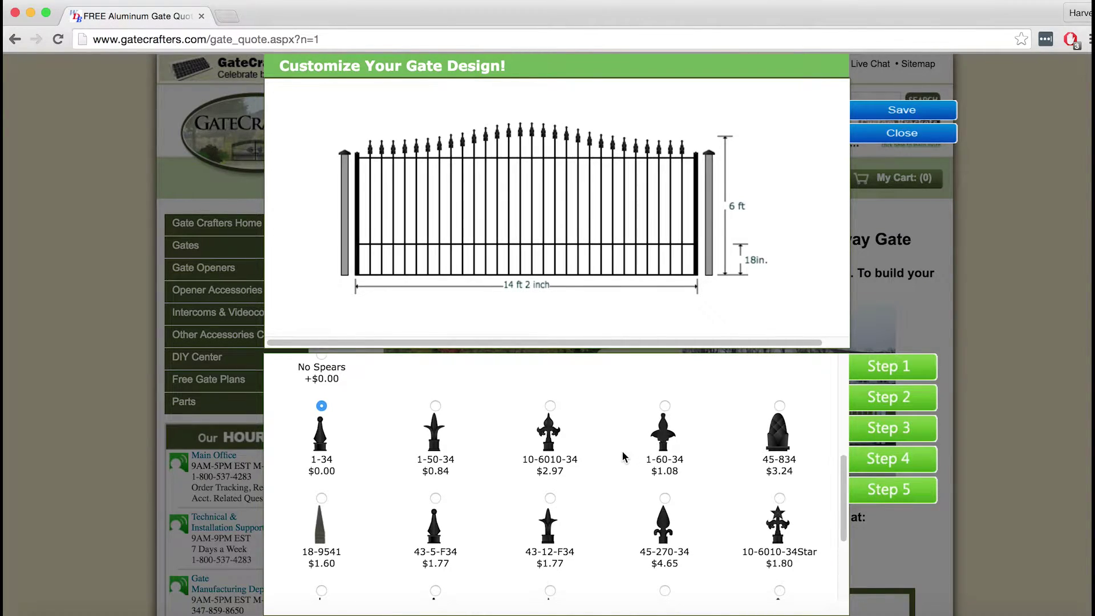
pyautogui.scroll(-1, 626, 465)
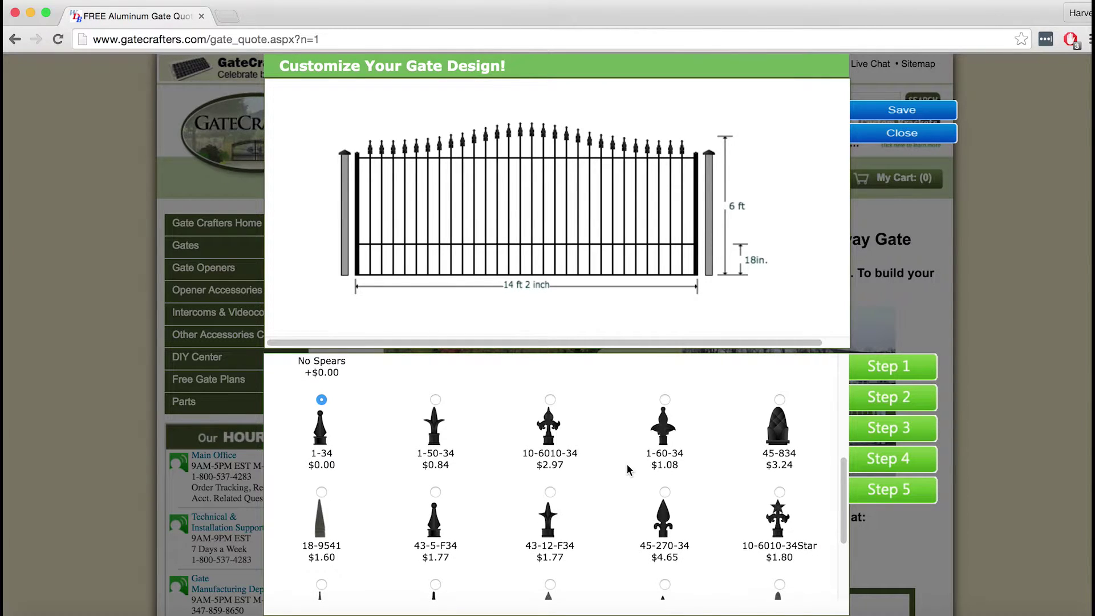
pyautogui.scroll(-5, 626, 464)
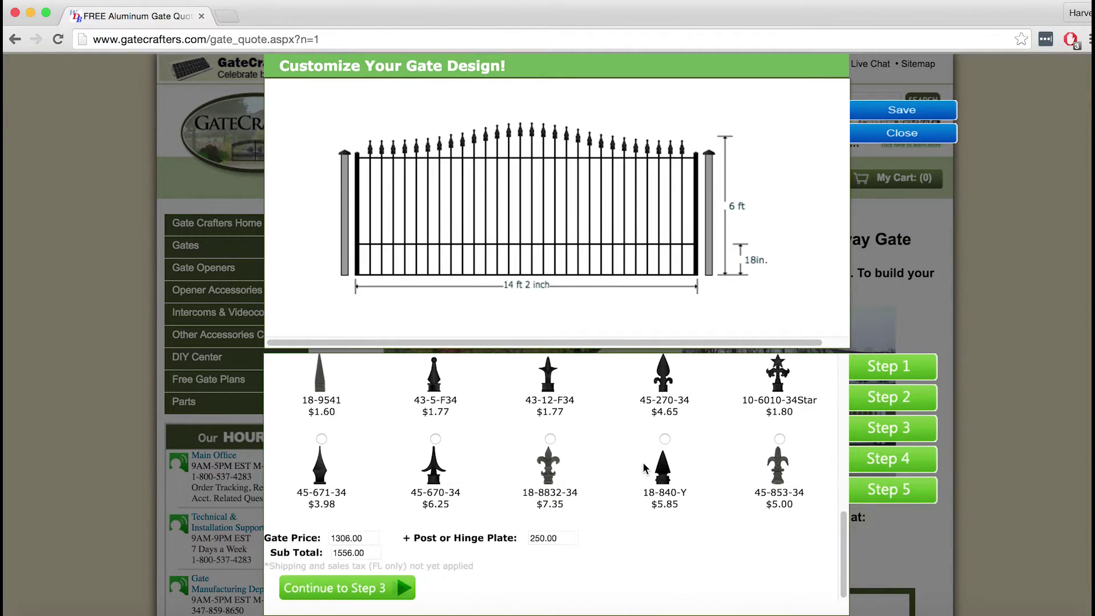
pyautogui.click(665, 446)
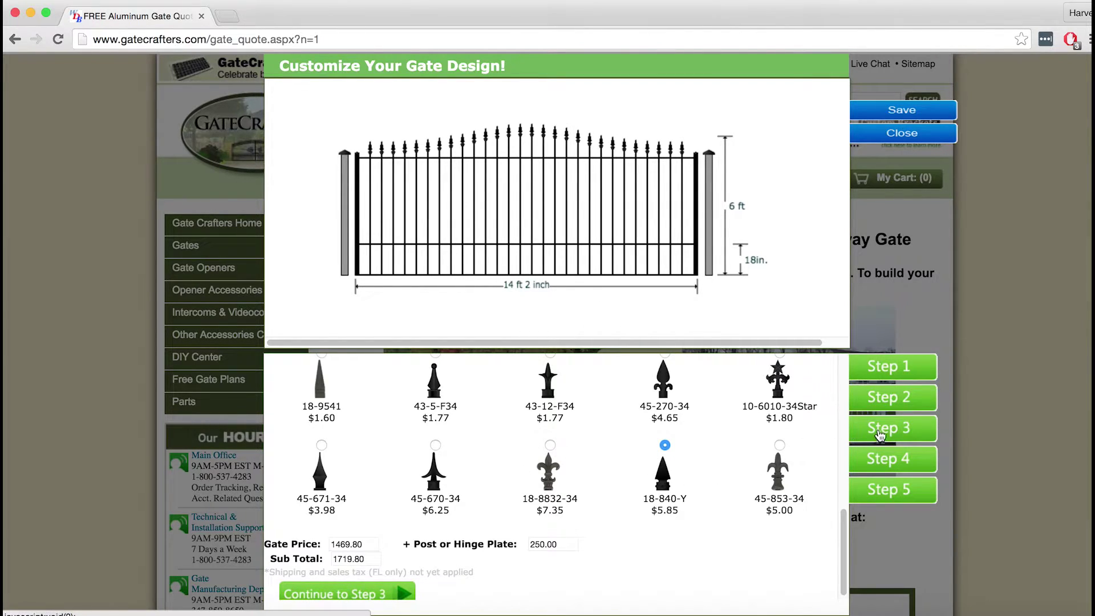
# Step: Go to Step 3 and add the extra bars Two Top Bar Follows Curve and One bar on bottom
pyautogui.click(883, 435)
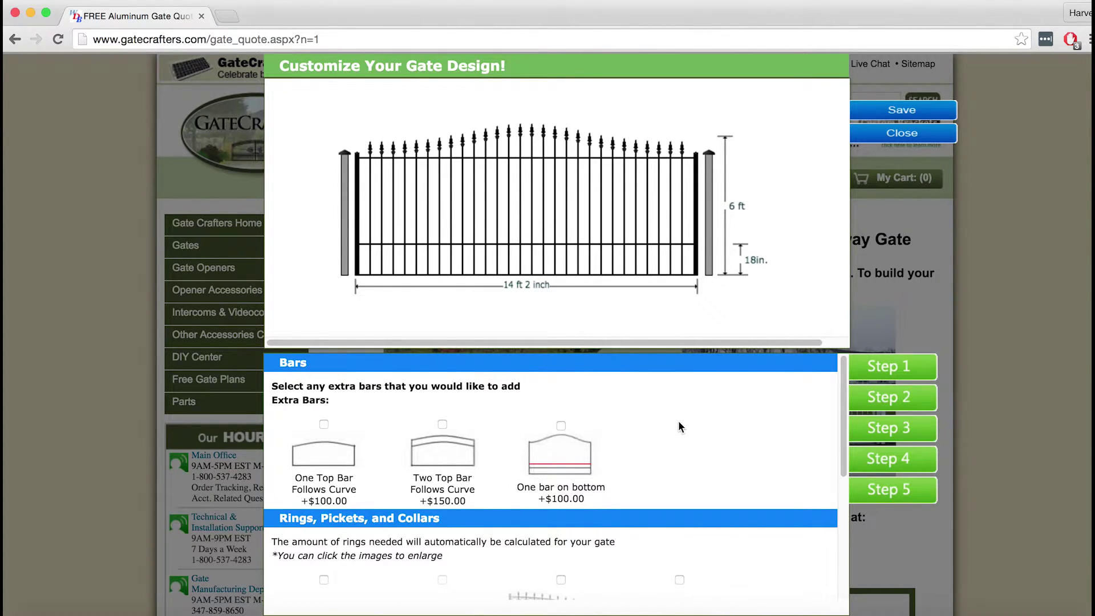
pyautogui.click(324, 425)
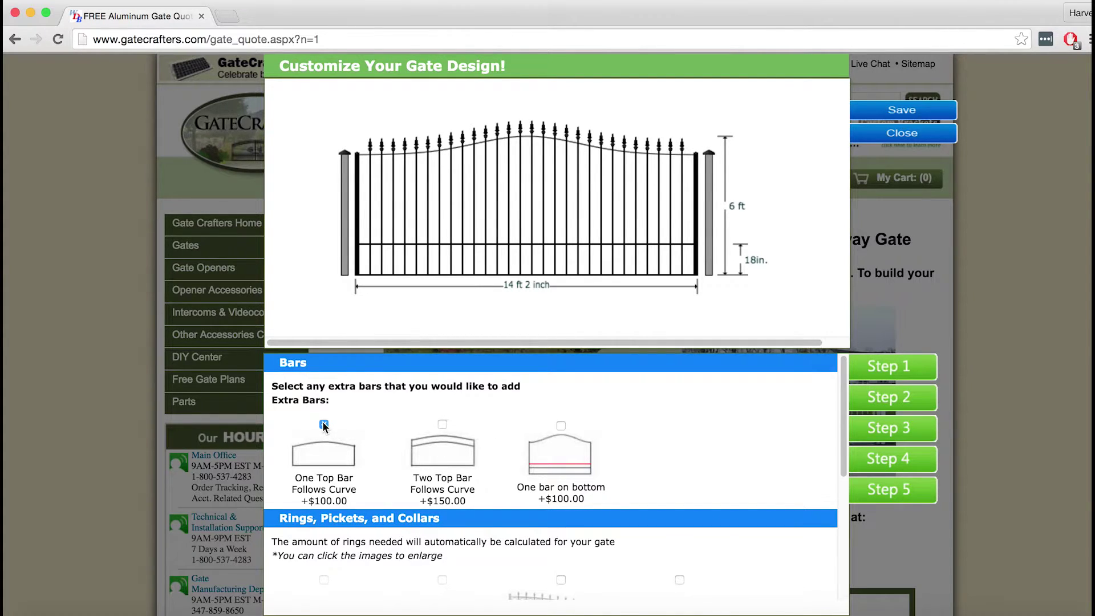
pyautogui.click(442, 424)
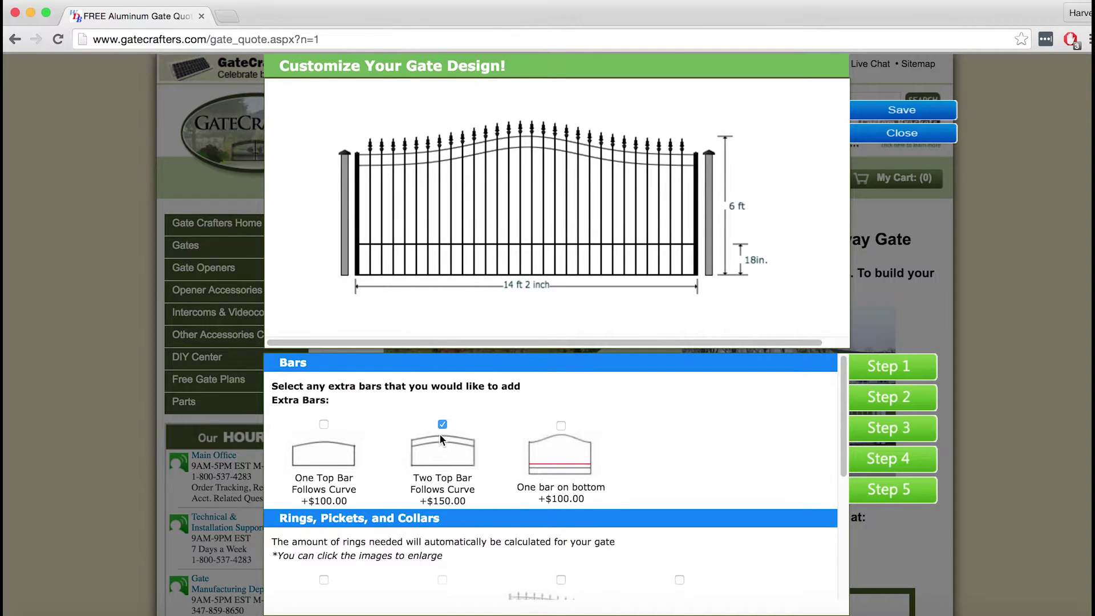
pyautogui.click(561, 425)
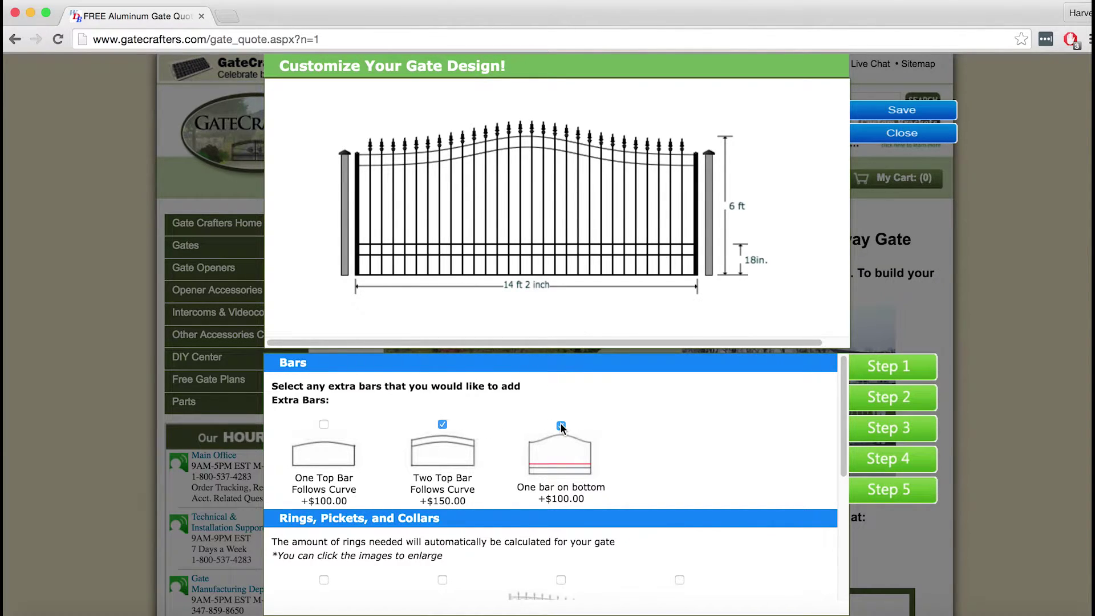
# Step: Add rings on top of the gate, and try rings on bottom before removing the bottom ones
pyautogui.scroll(-2, 709, 447)
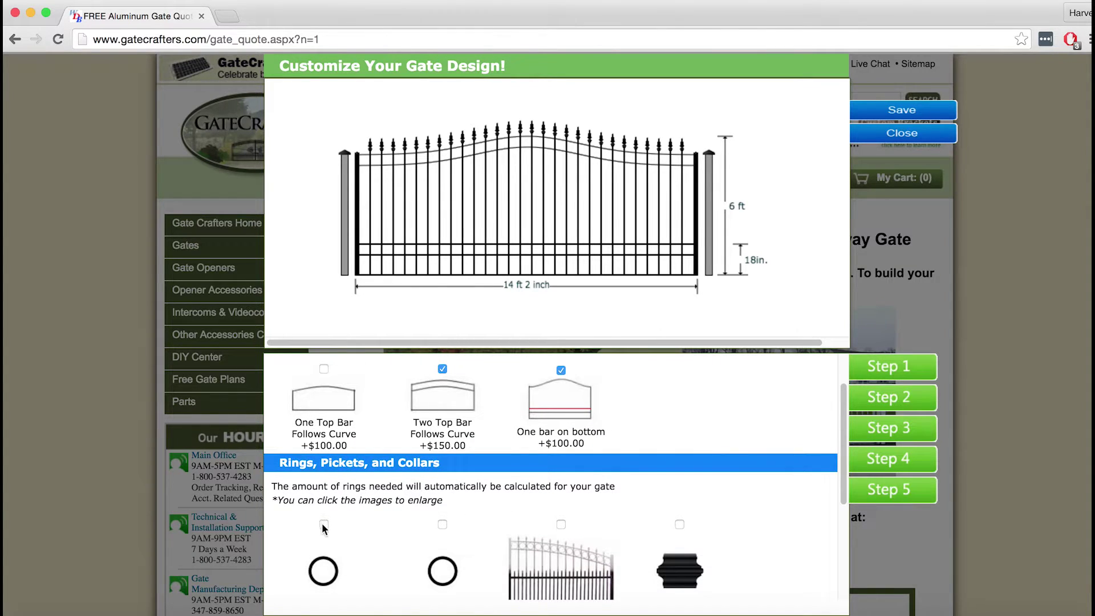
pyautogui.click(323, 524)
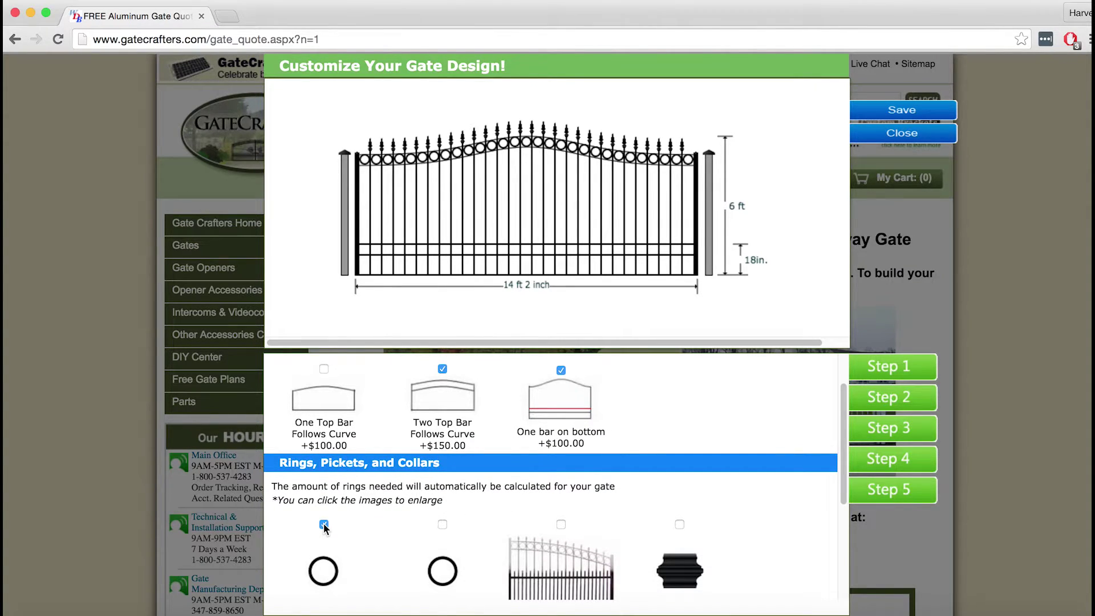
pyautogui.click(442, 525)
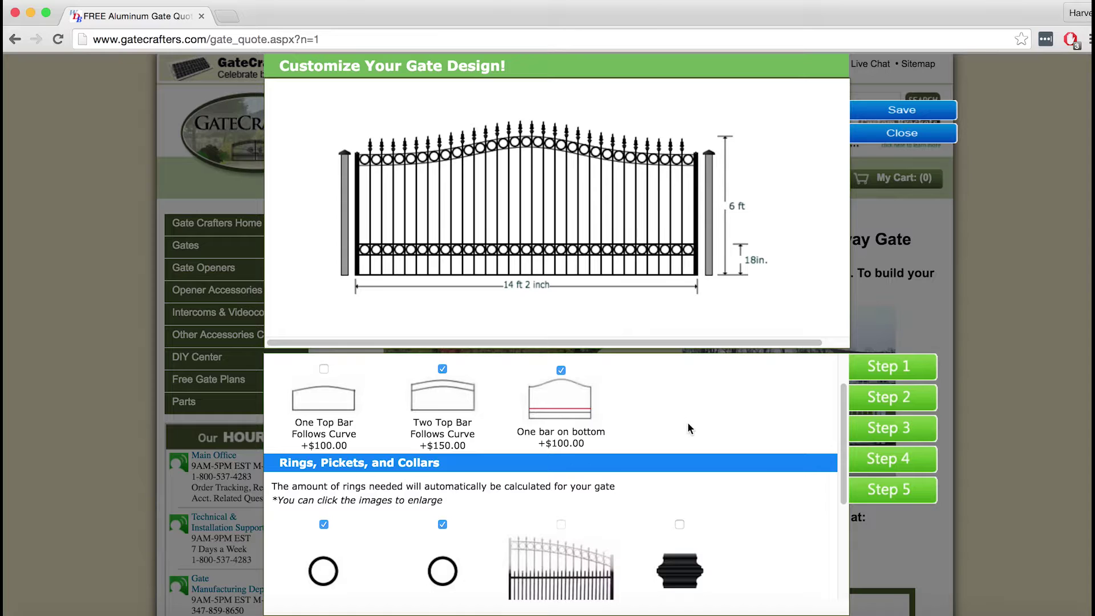
pyautogui.scroll(-1, 649, 452)
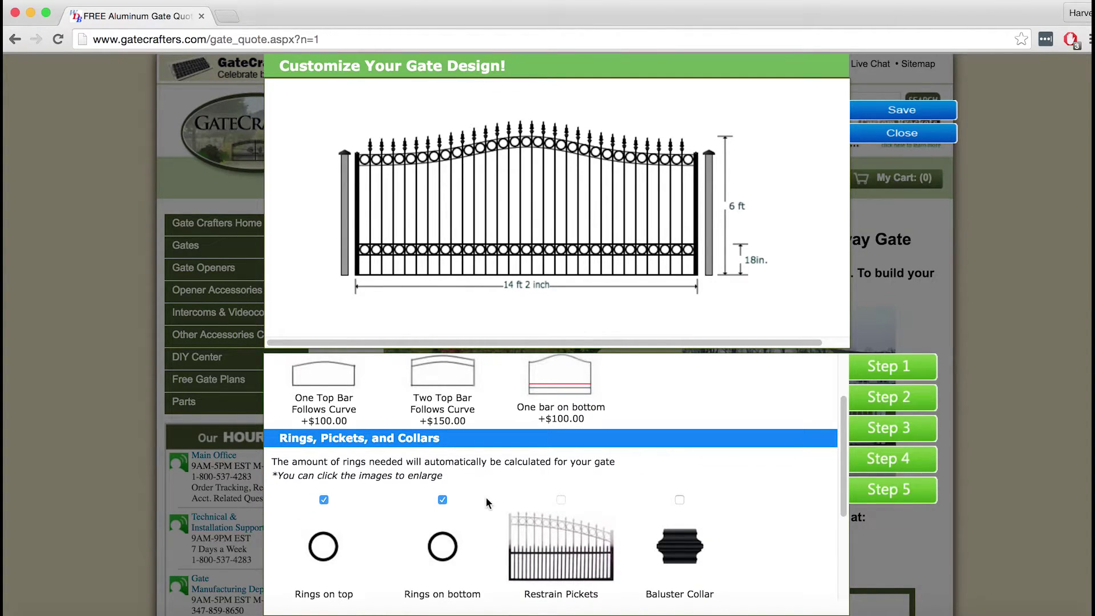
pyautogui.click(444, 498)
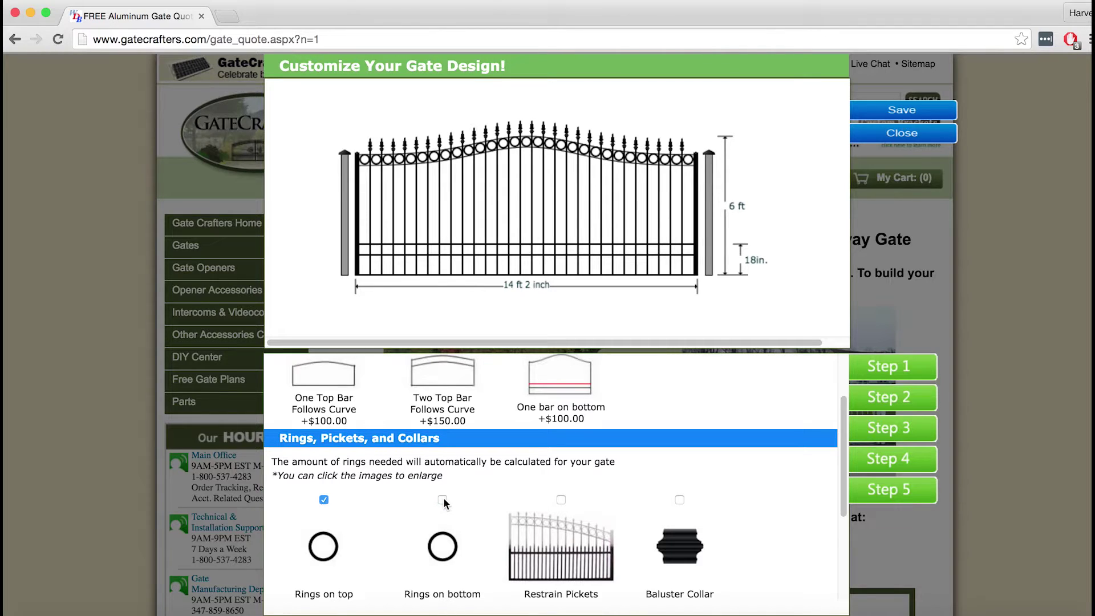
# Step: Add Restrain Pickets and the Baluster Collar option to the gate
pyautogui.click(561, 500)
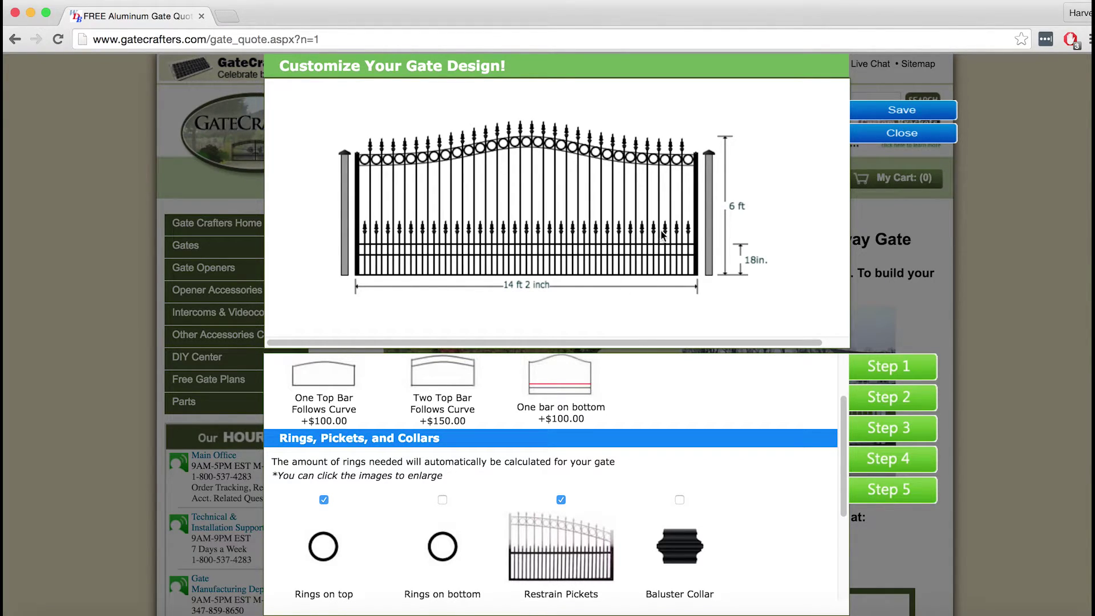
pyautogui.scroll(-3, 798, 457)
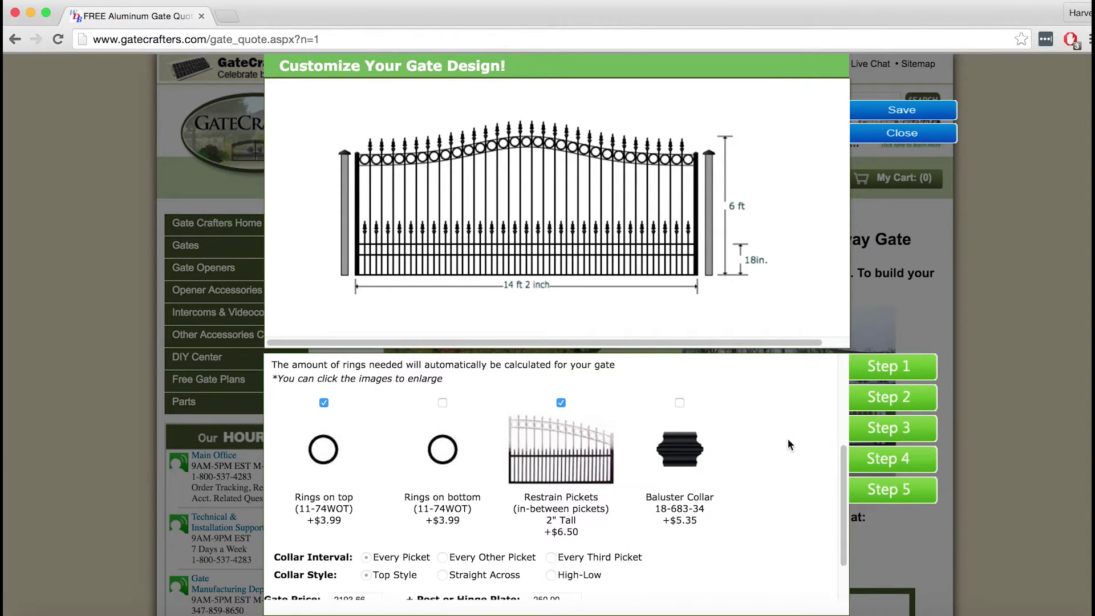
pyautogui.click(680, 403)
pyautogui.scroll(-1, 725, 425)
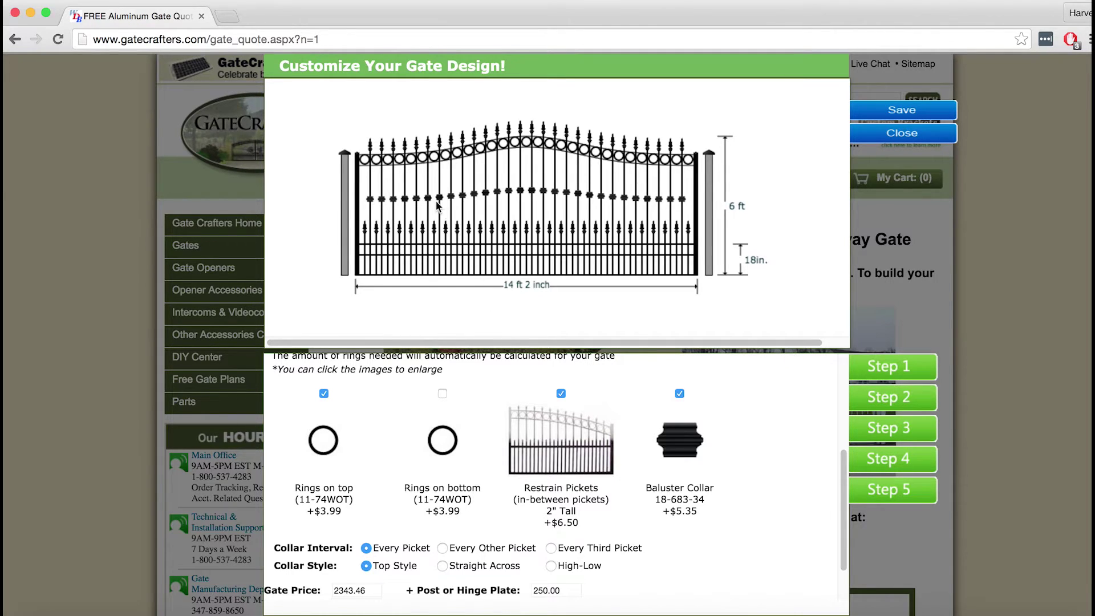
# Step: Try the baluster collars on every other and every third picket, comparing the High-Low and Straight Across styles
pyautogui.click(443, 549)
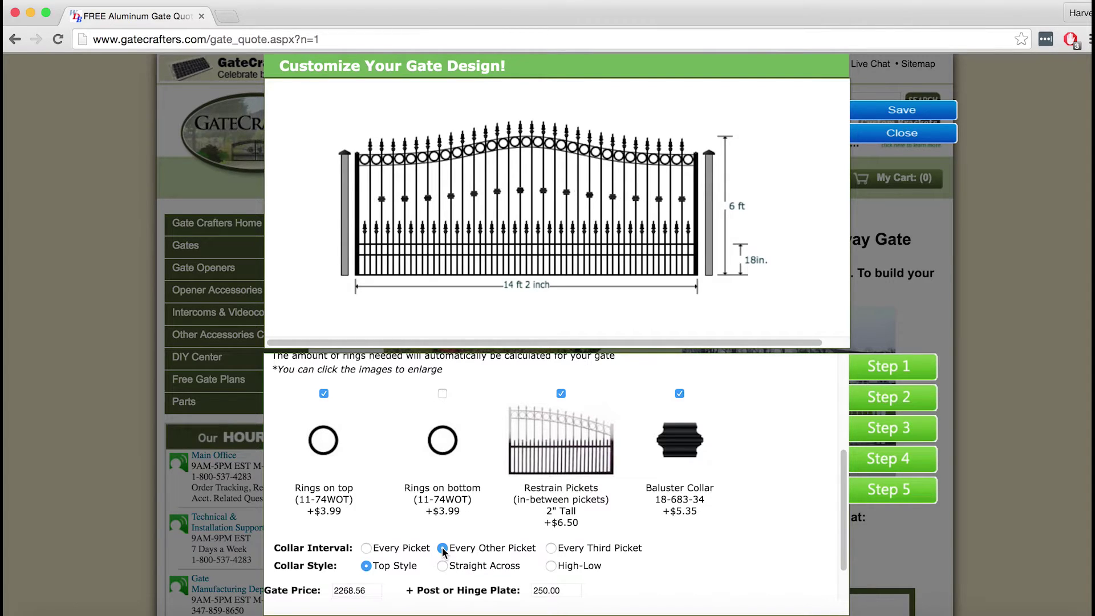
pyautogui.click(552, 549)
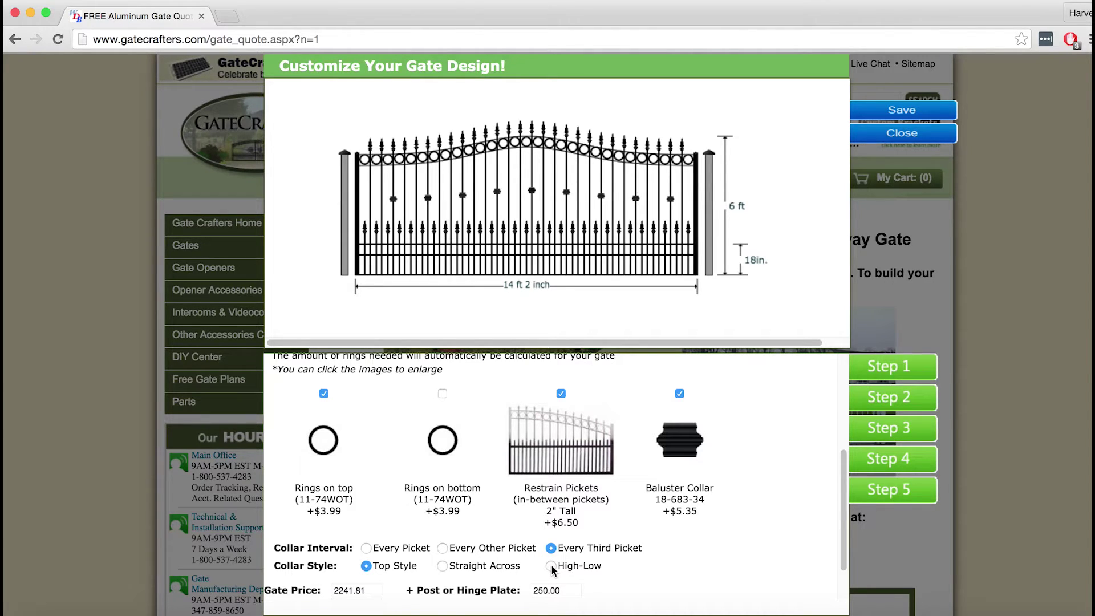
pyautogui.click(551, 566)
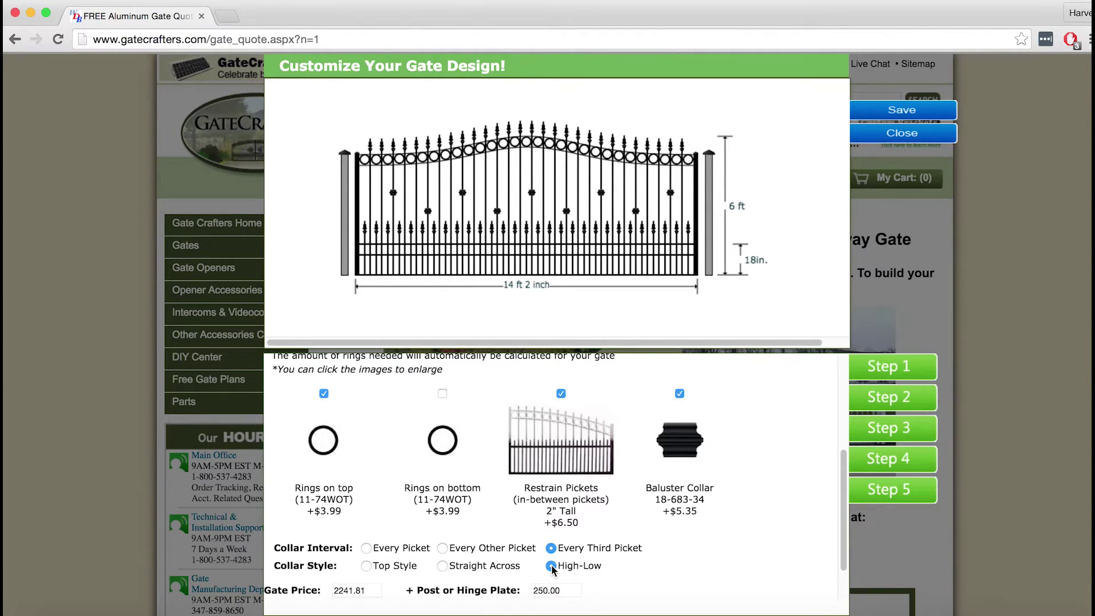
pyautogui.click(444, 566)
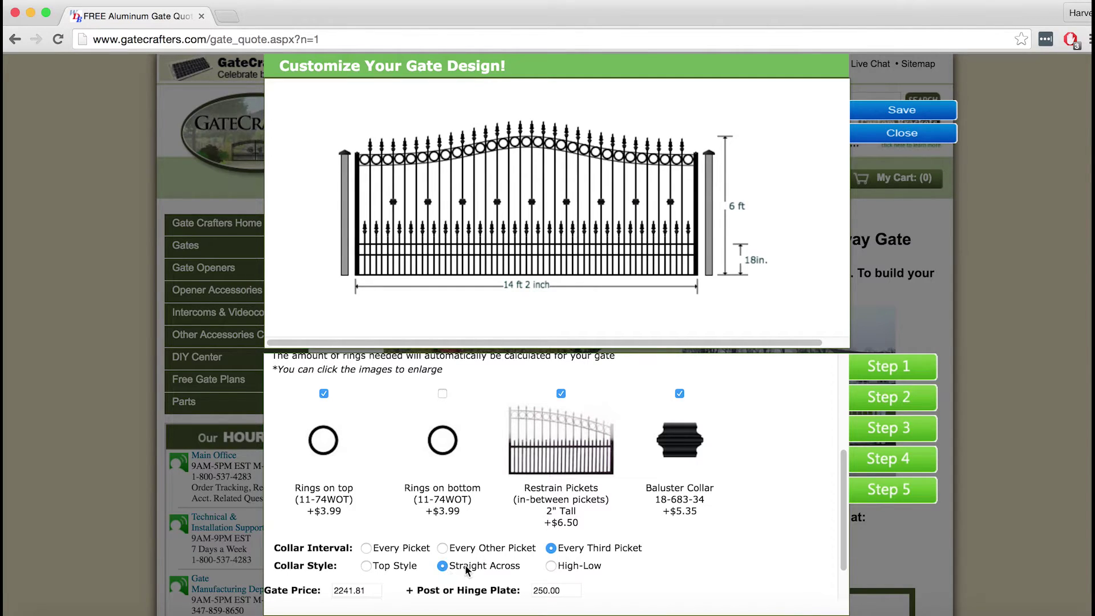
pyautogui.click(550, 566)
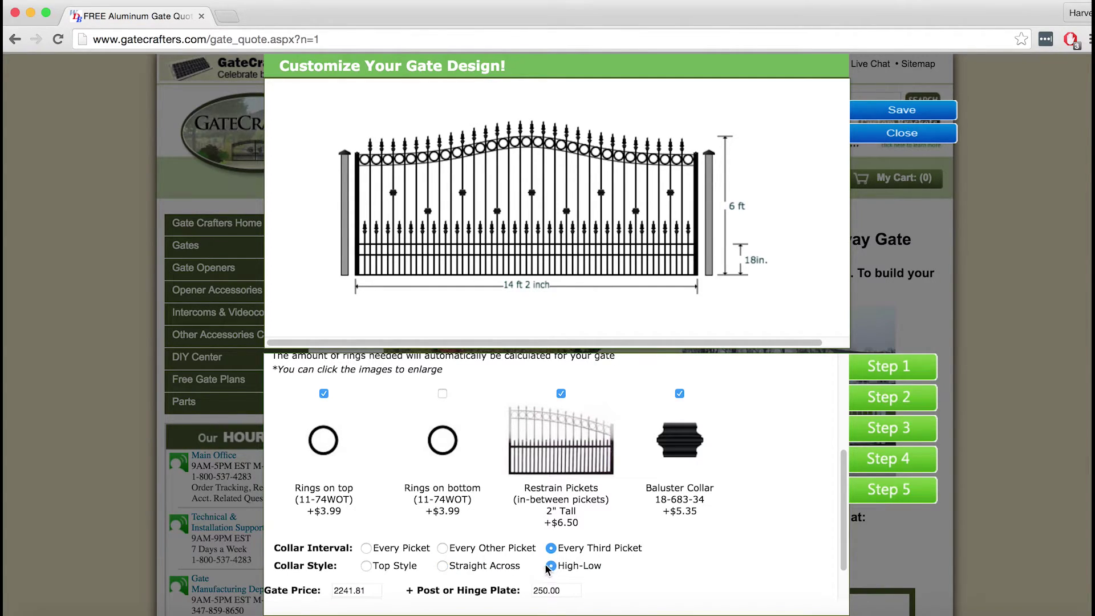
# Step: Try the High-Low collars on every other picket and on every picket
pyautogui.click(442, 548)
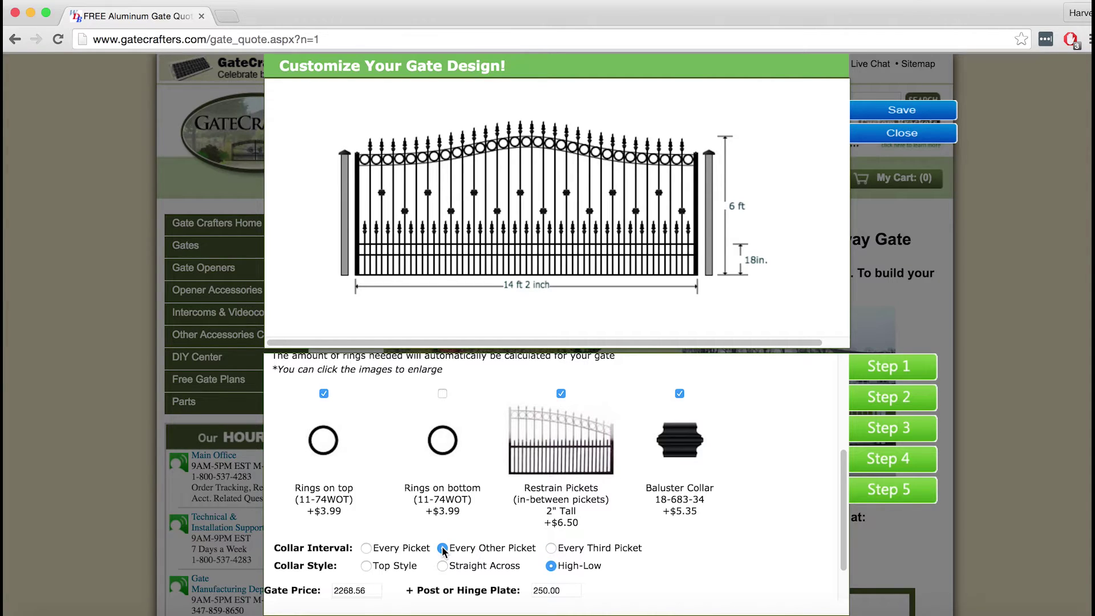
pyautogui.scroll(-1, 696, 536)
pyautogui.scroll(-3, 696, 536)
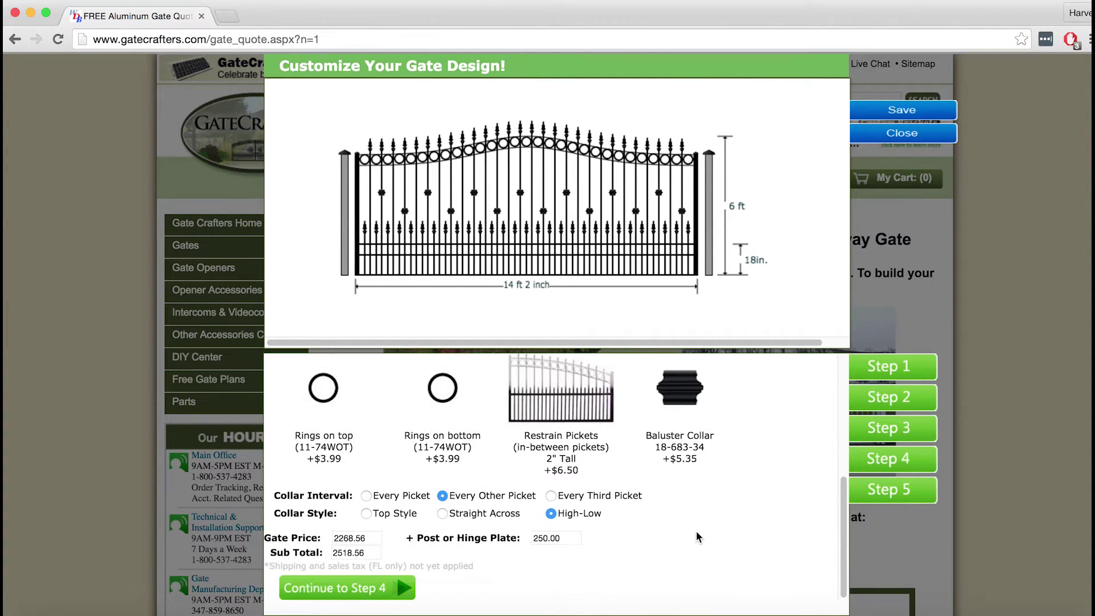
pyautogui.click(367, 495)
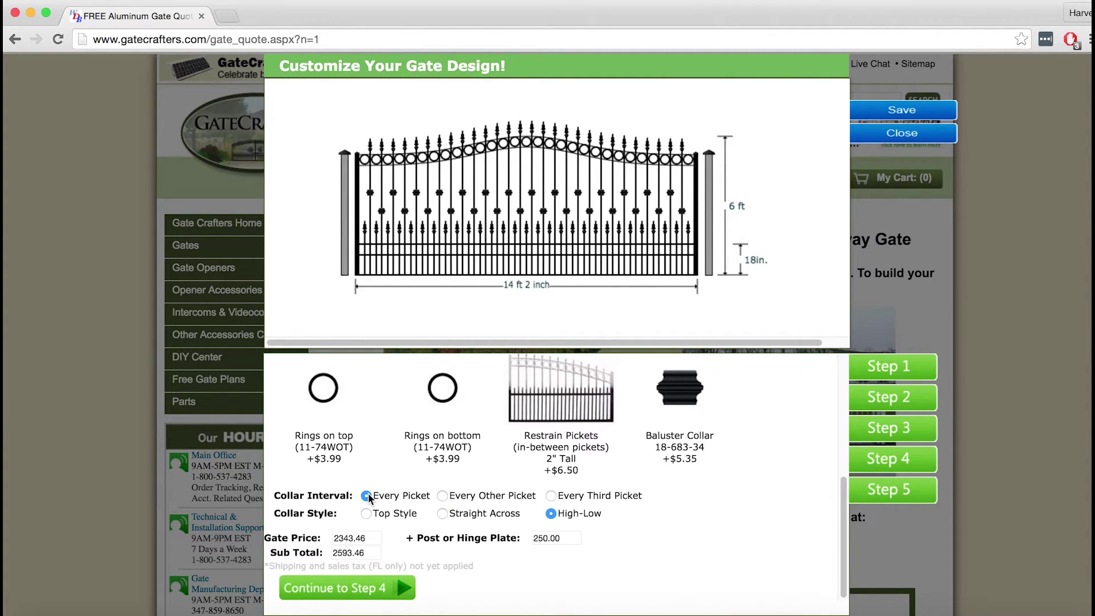
# Step: Set the collar interval to Every Third Picket and the collar style to Straight Across
pyautogui.click(552, 496)
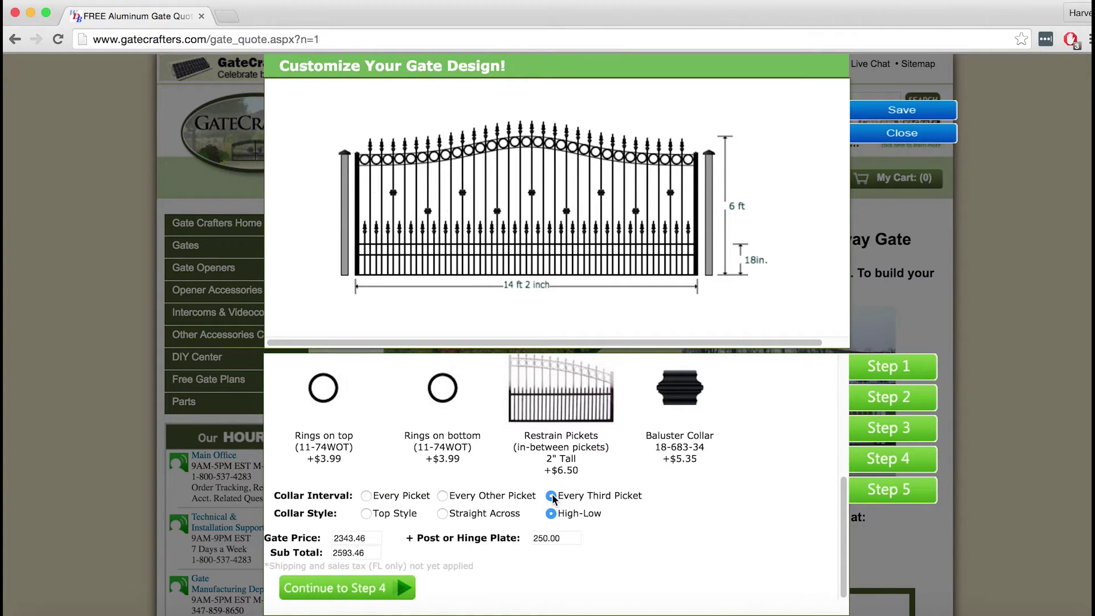
pyautogui.click(444, 514)
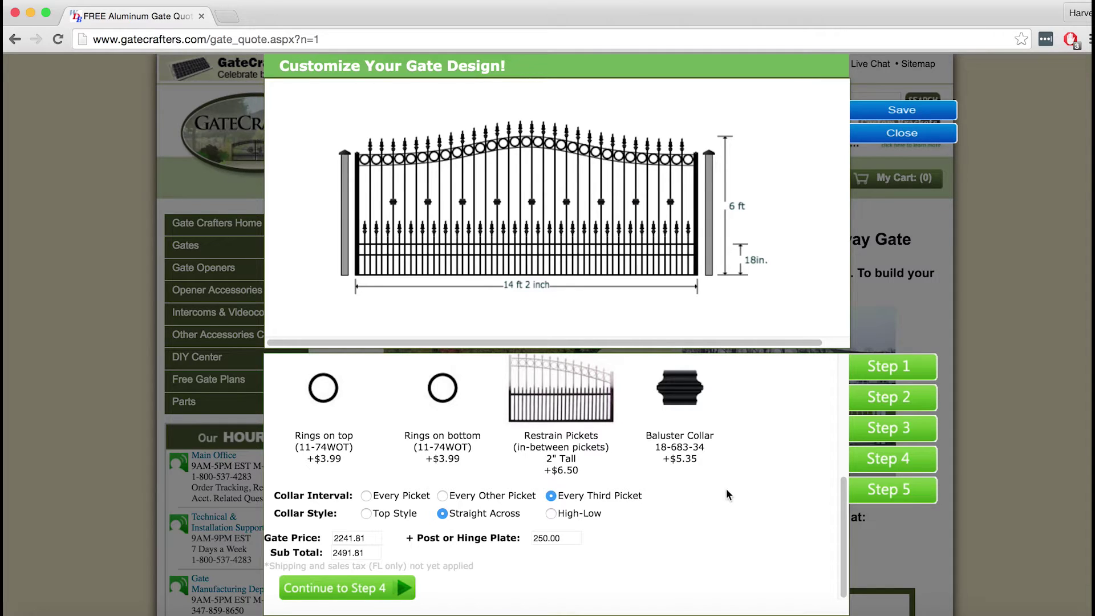
# Step: Go to Step 4 and look through the available gate ornaments and their prices
pyautogui.click(895, 492)
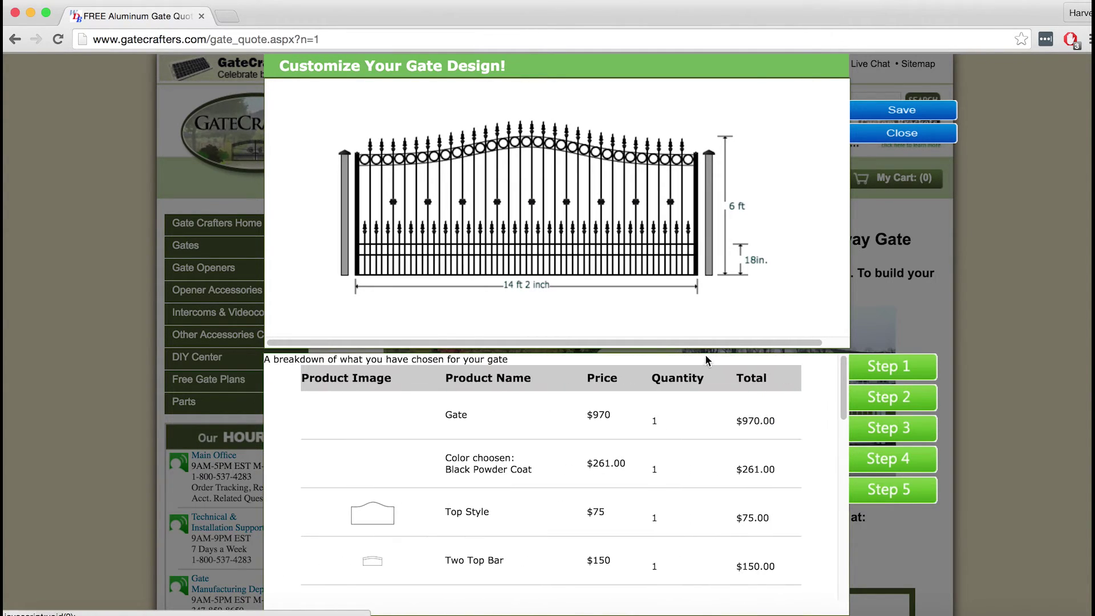
pyautogui.click(919, 463)
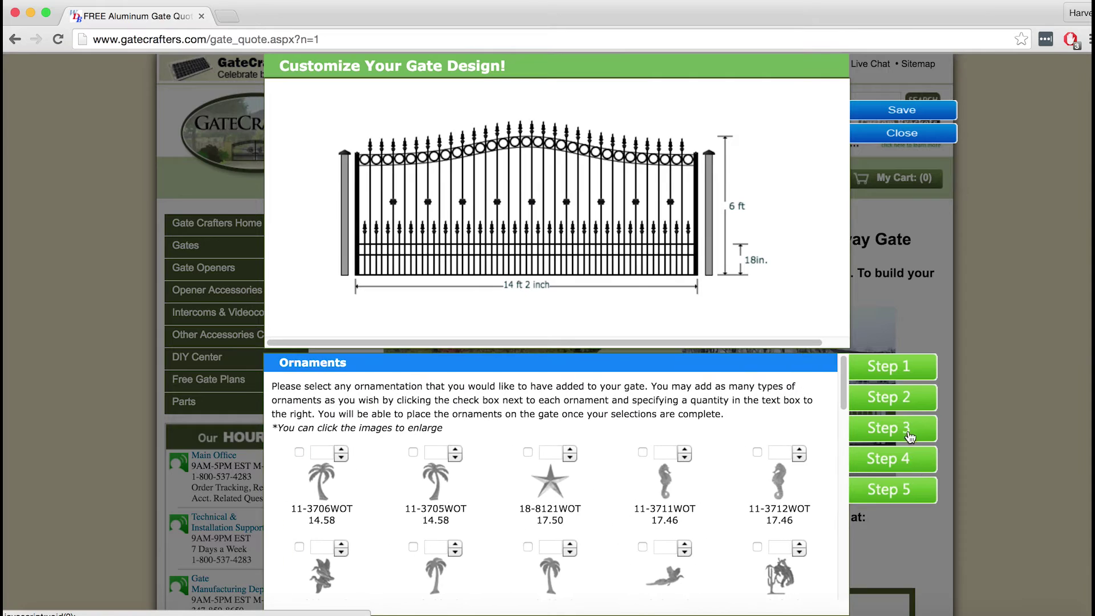
pyautogui.scroll(-1, 788, 412)
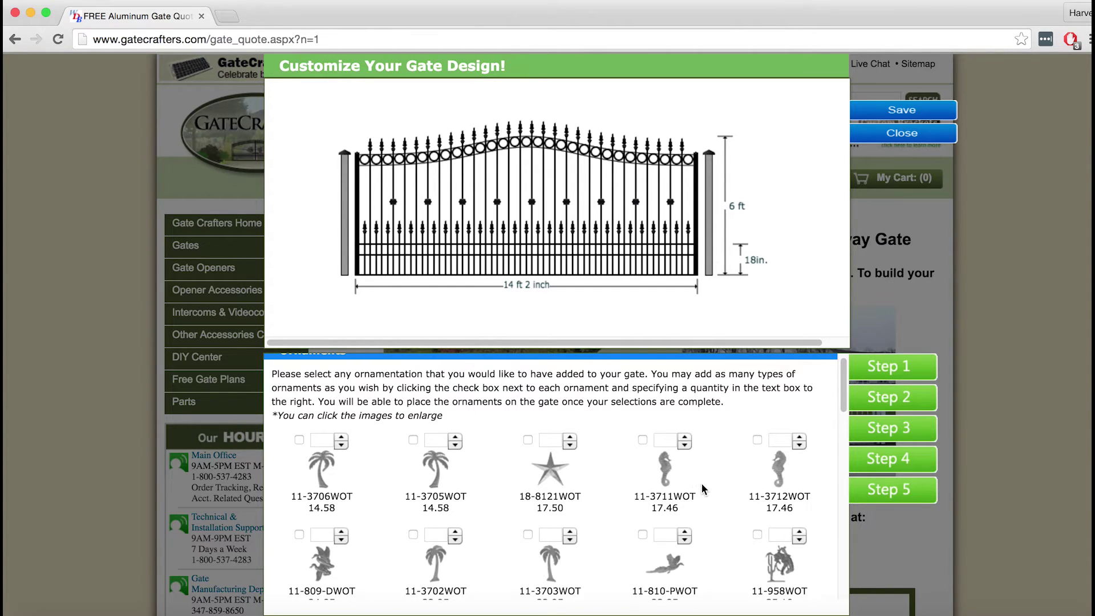
pyautogui.scroll(-1, 700, 484)
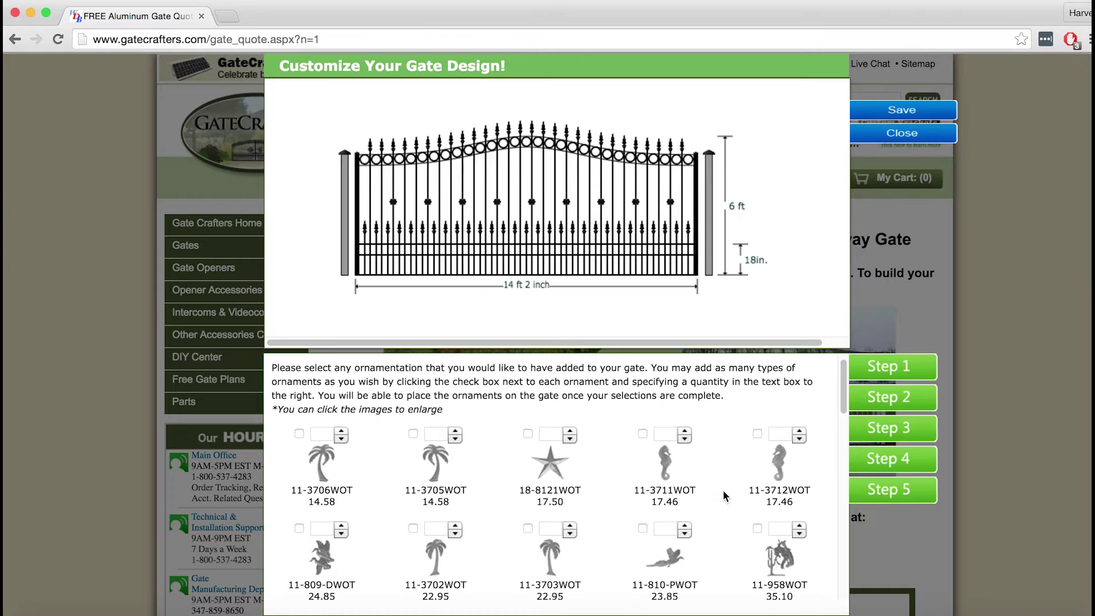
pyautogui.scroll(-3, 721, 489)
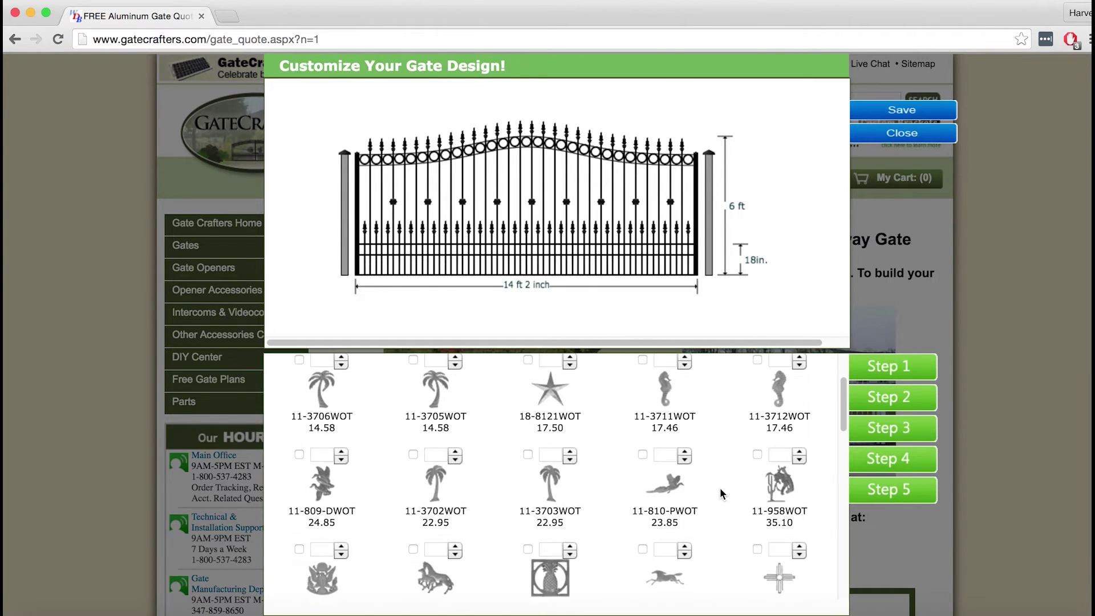
pyautogui.scroll(-1, 720, 488)
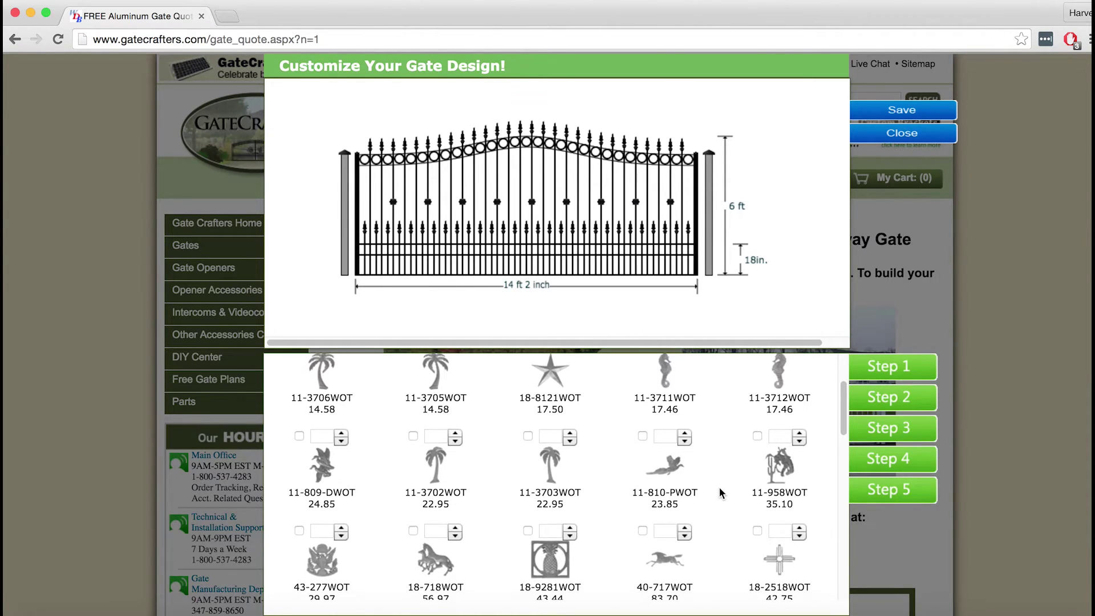
pyautogui.scroll(-3, 718, 487)
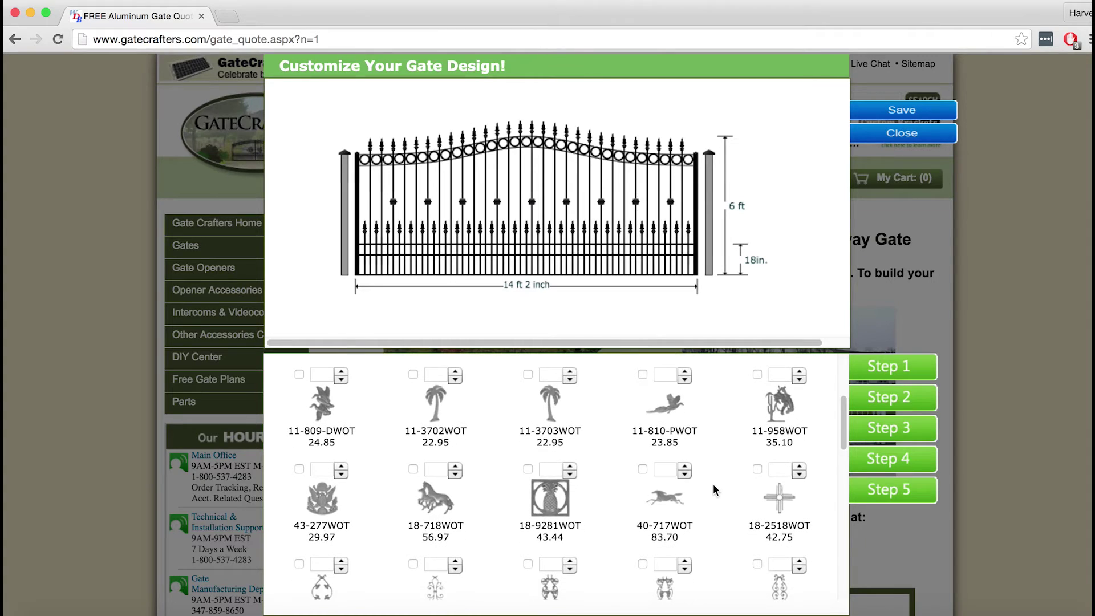
pyautogui.scroll(-6, 714, 485)
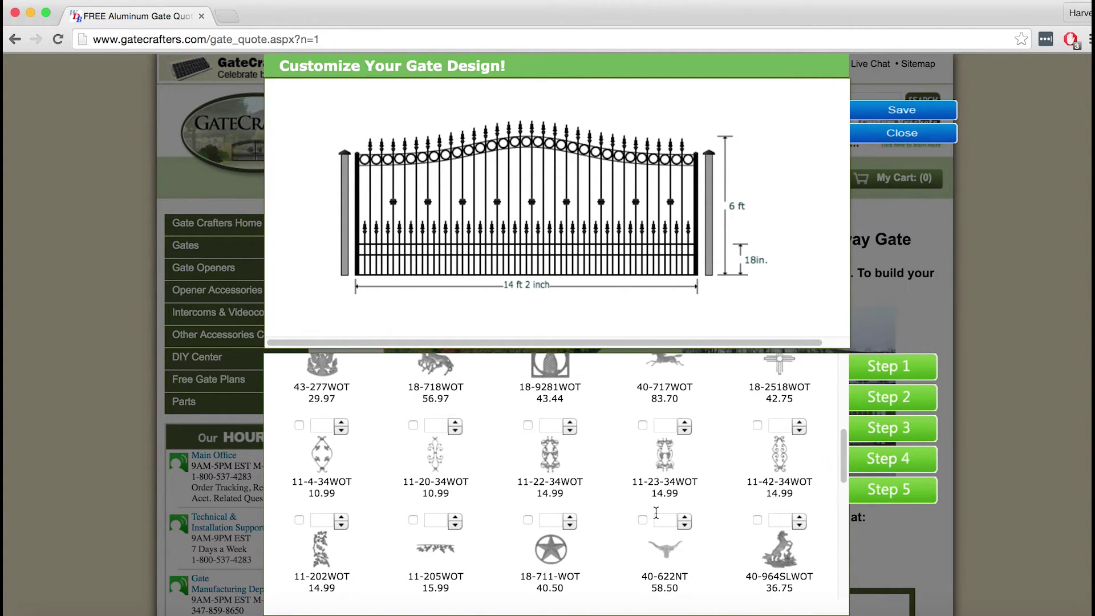
# Step: Try two 11-4-34WOT ornaments placed on either side of the gate's upper half, and remove them again
pyautogui.click(299, 425)
pyautogui.click(342, 427)
pyautogui.click(342, 425)
pyautogui.moveTo(399, 181); pyautogui.dragTo(602, 190)
pyautogui.moveTo(405, 188); pyautogui.dragTo(458, 186)
pyautogui.moveTo(602, 186); pyautogui.dragTo(593, 185)
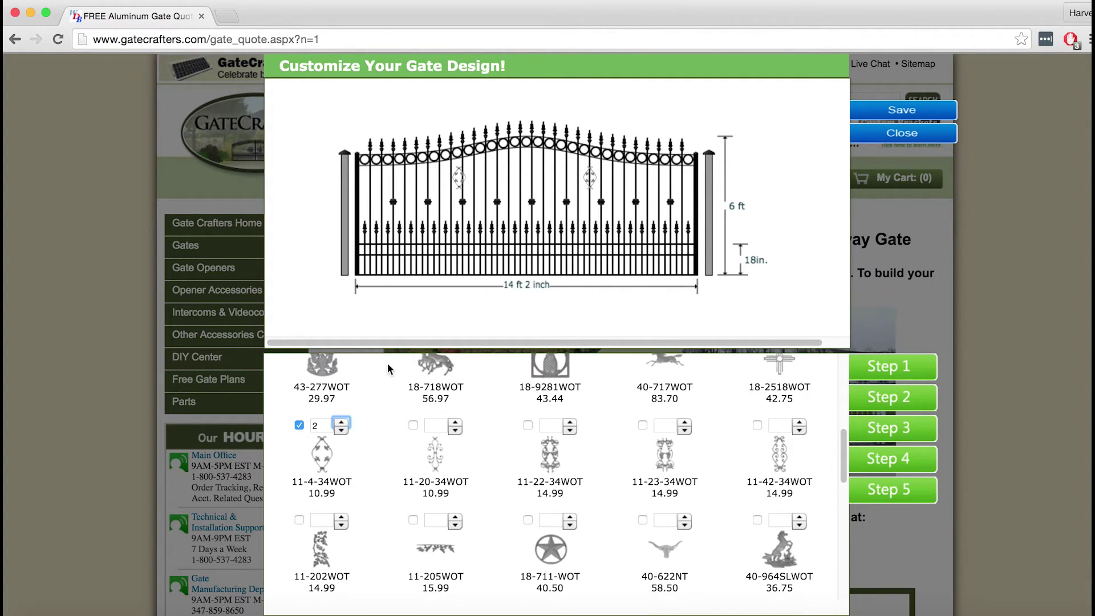
pyautogui.click(299, 426)
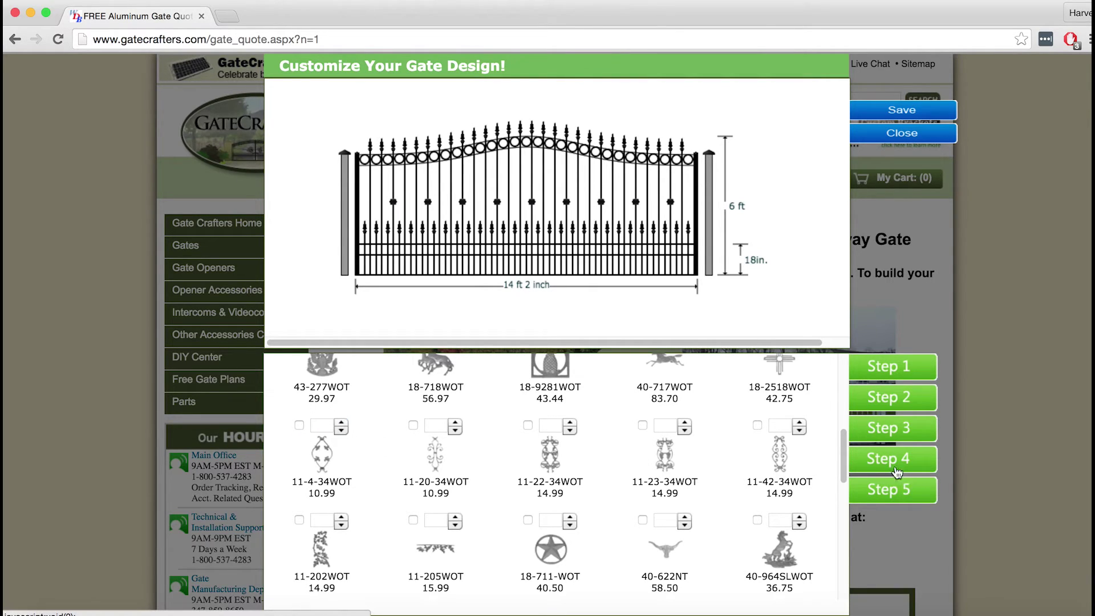
# Step: Go to Step 5 and review the itemized breakdown of the chosen gate parts down to the total gate price
pyautogui.moveTo(841, 455); pyautogui.dragTo(843, 556)
pyautogui.click(892, 492)
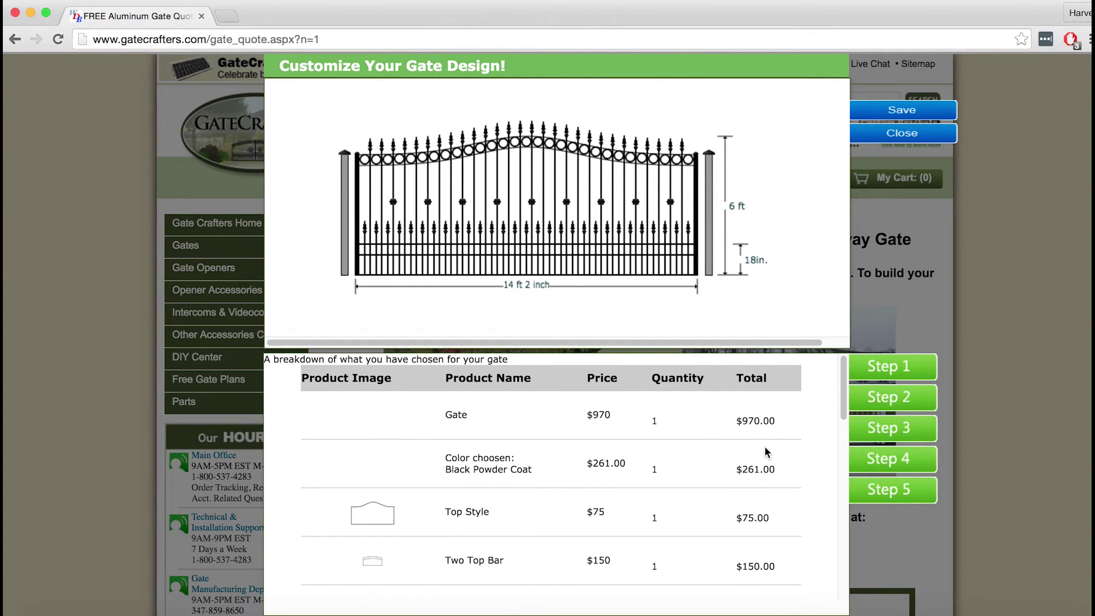
pyautogui.scroll(-1, 759, 469)
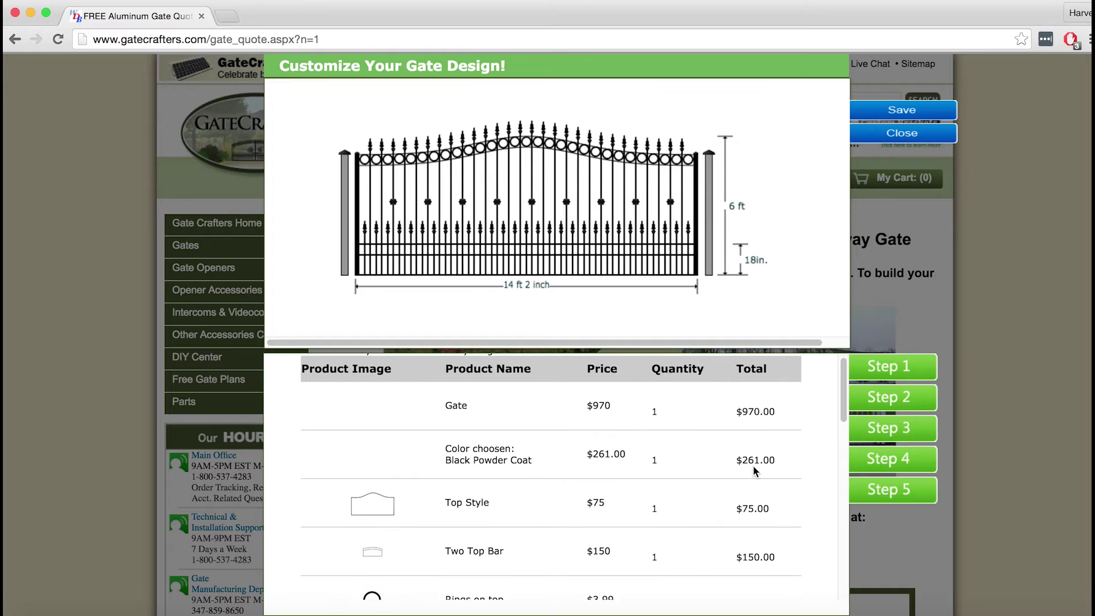
pyautogui.scroll(-1, 742, 486)
pyautogui.scroll(-2, 745, 469)
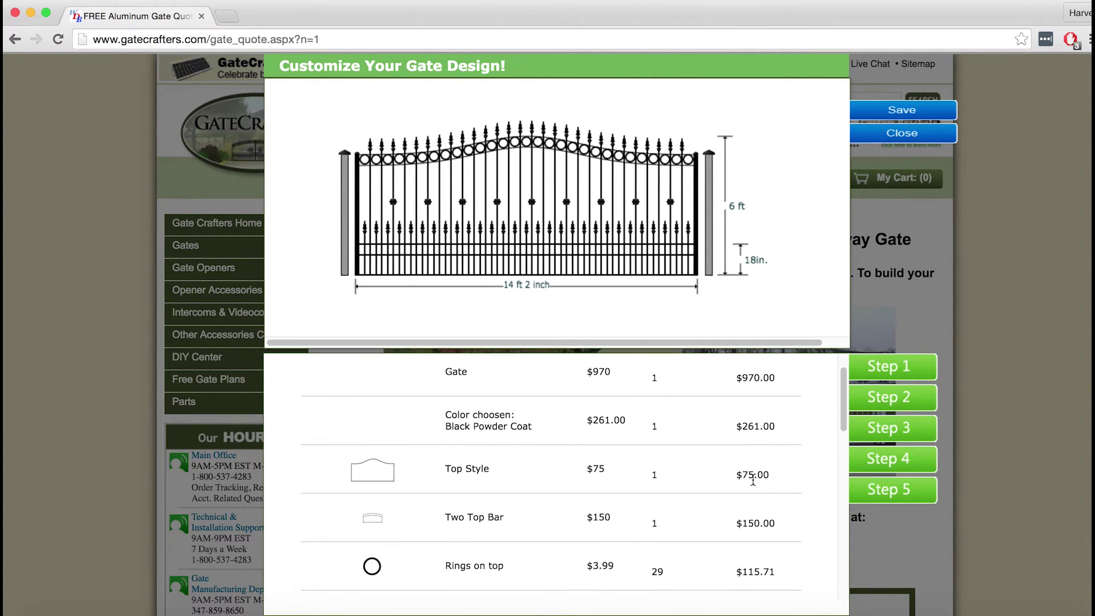
pyautogui.scroll(-3, 753, 481)
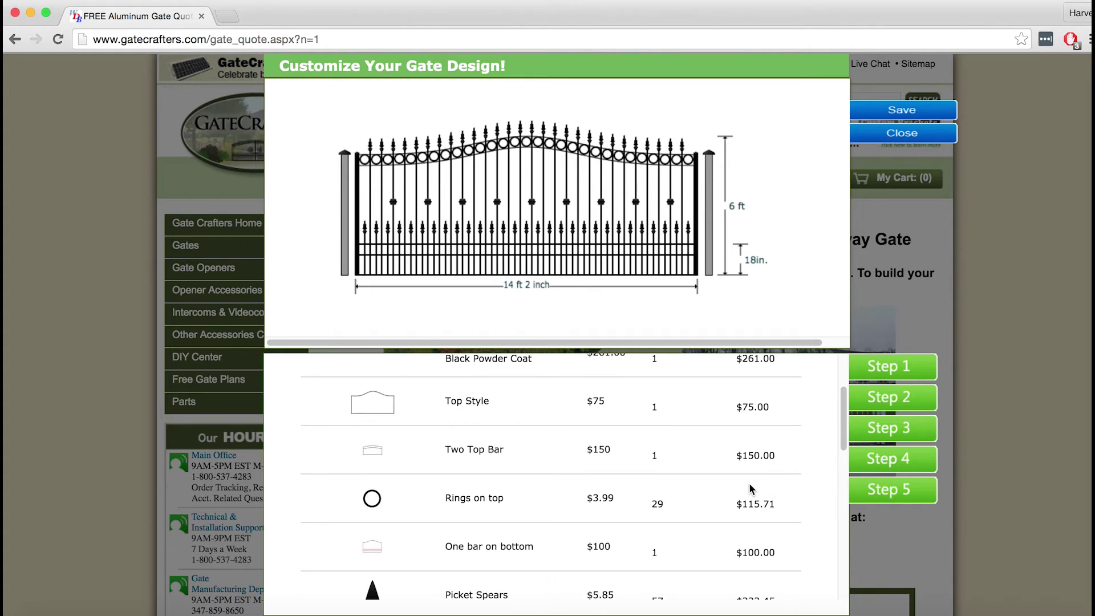
pyautogui.scroll(-3, 751, 489)
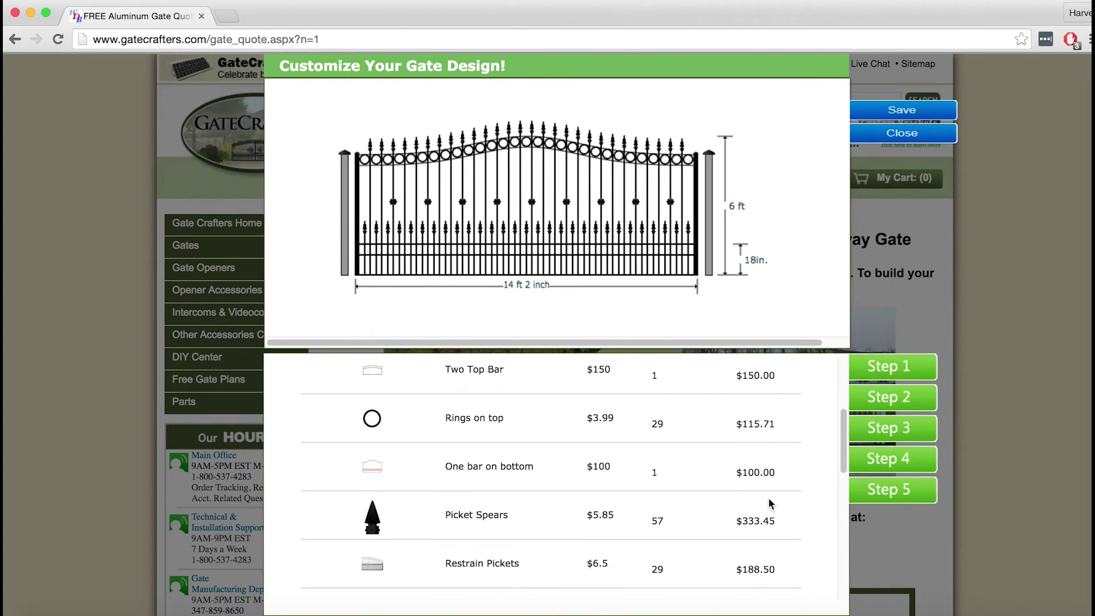
pyautogui.scroll(-2, 771, 504)
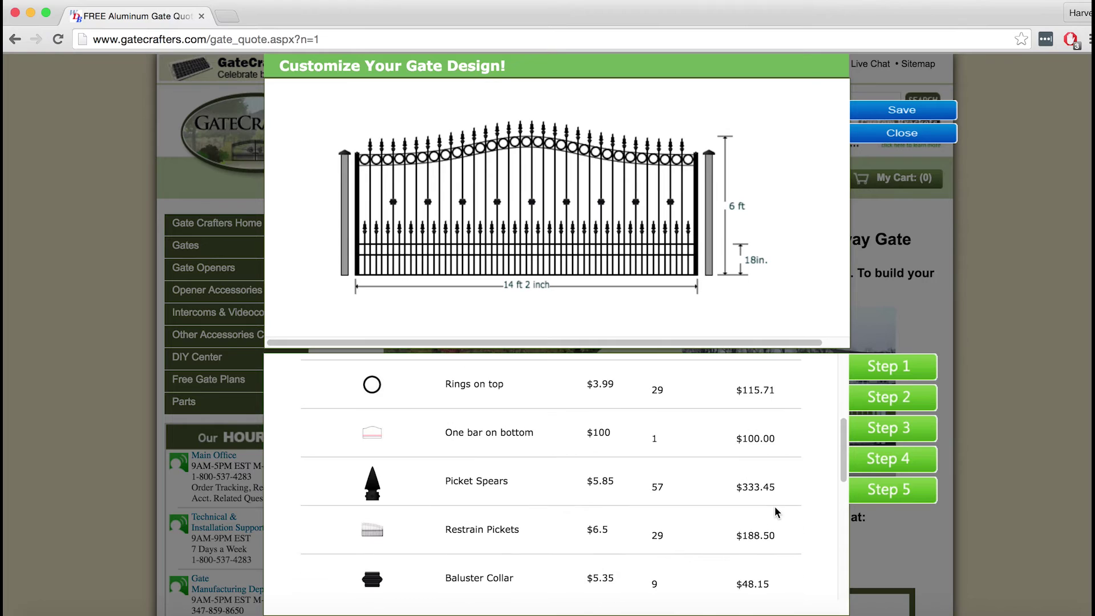
pyautogui.scroll(-5, 775, 512)
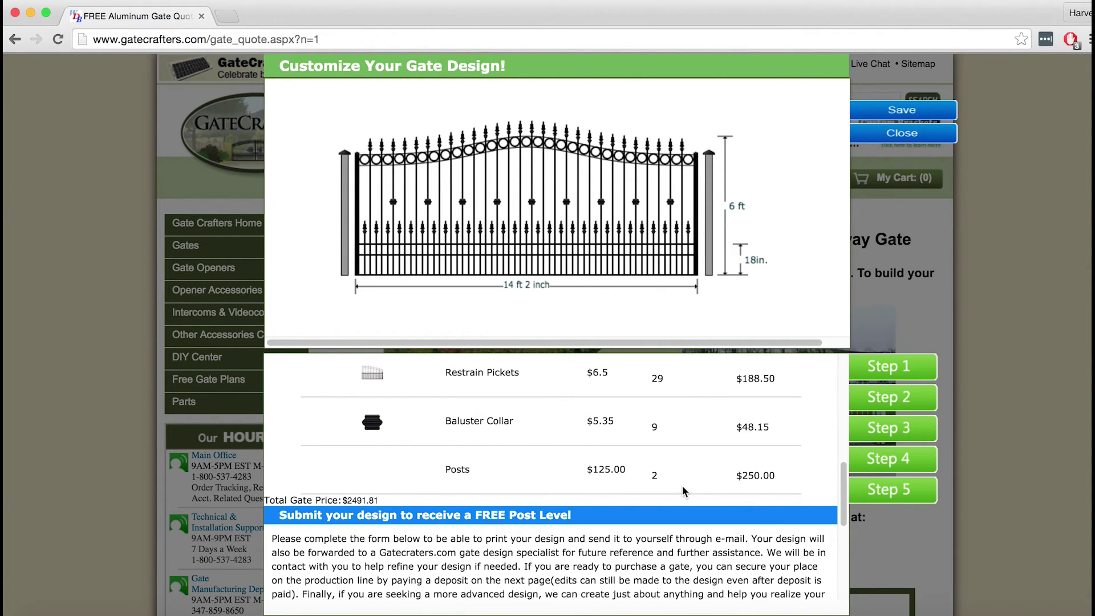
# Step: Examine the design submission form and its Comments field, and return to the start of the price breakdown
pyautogui.scroll(-3, 694, 487)
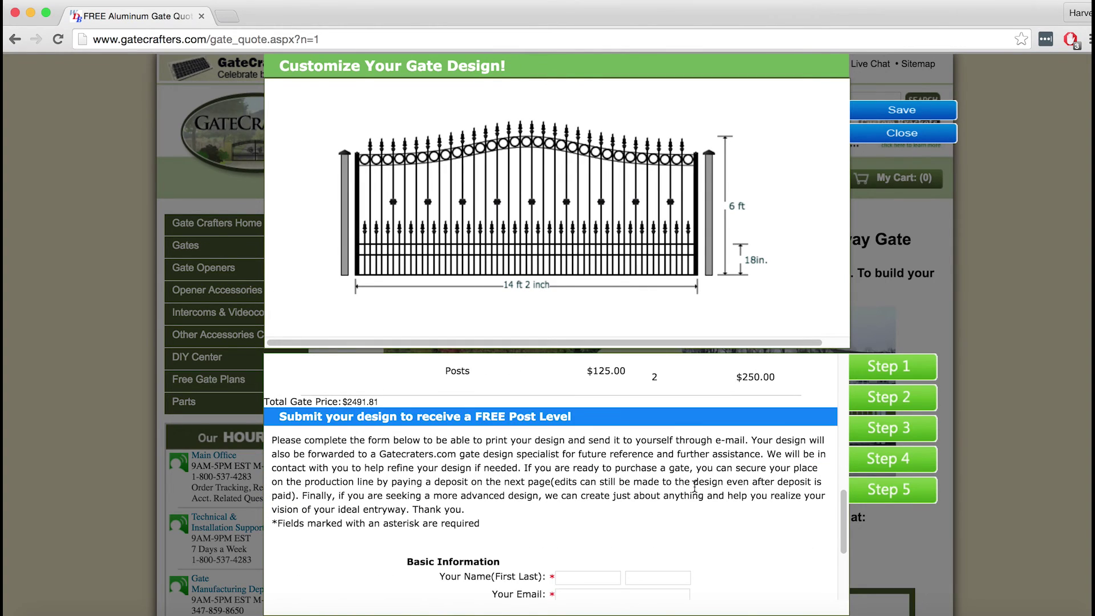
pyautogui.scroll(-5, 676, 469)
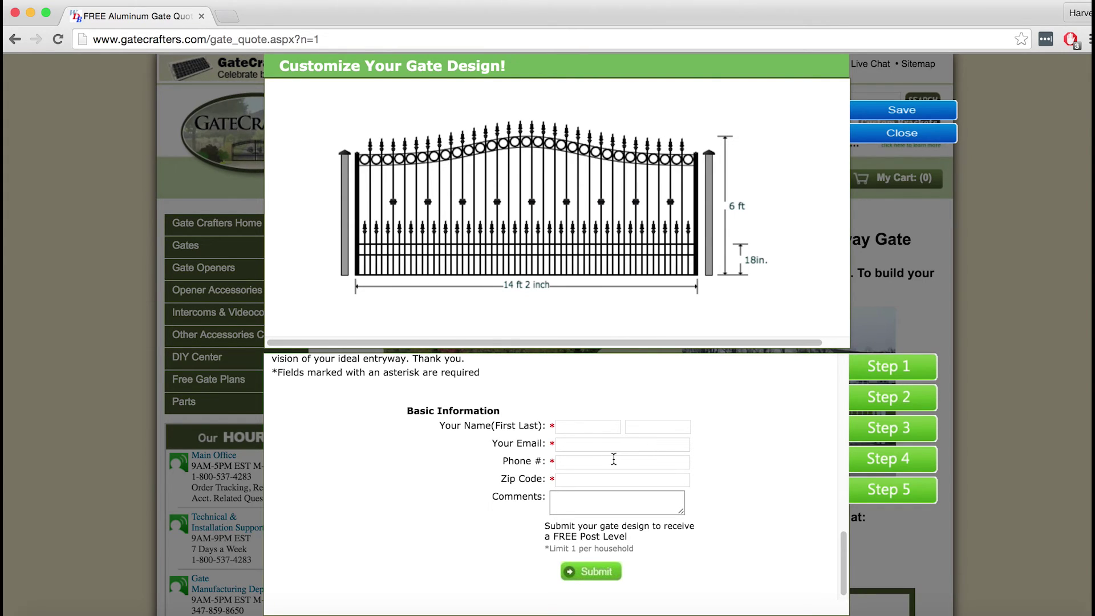
pyautogui.click(579, 499)
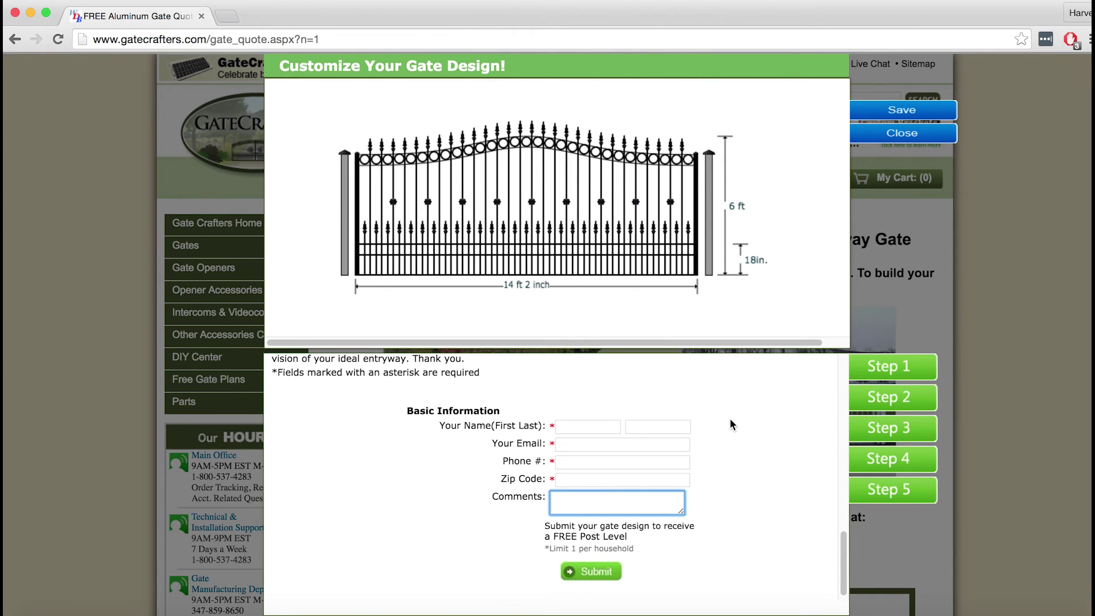
pyautogui.scroll(10, 743, 429)
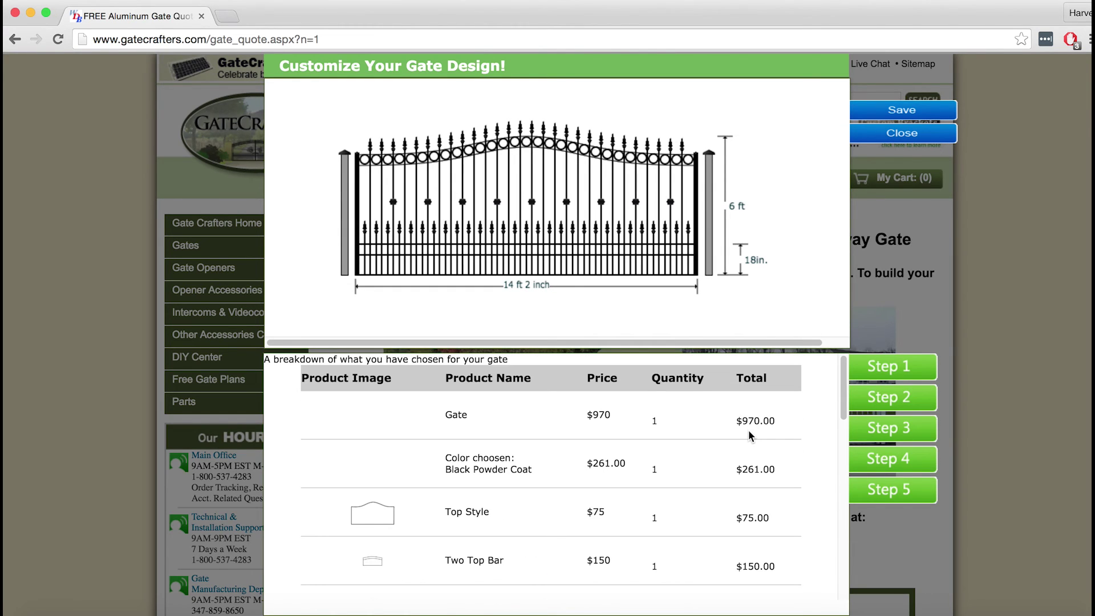
pyautogui.scroll(-1, 753, 434)
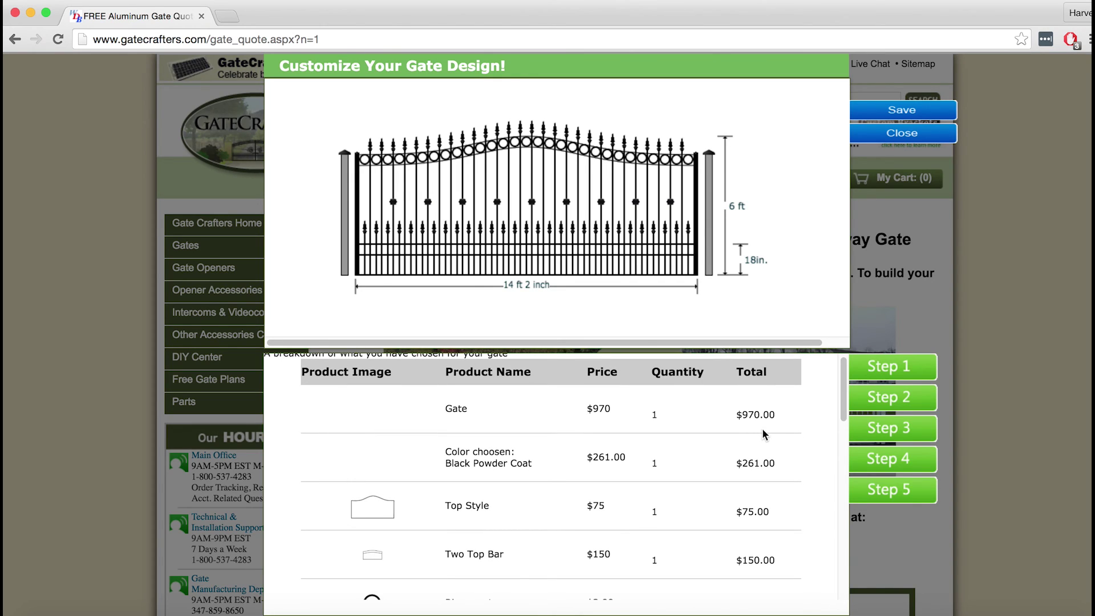